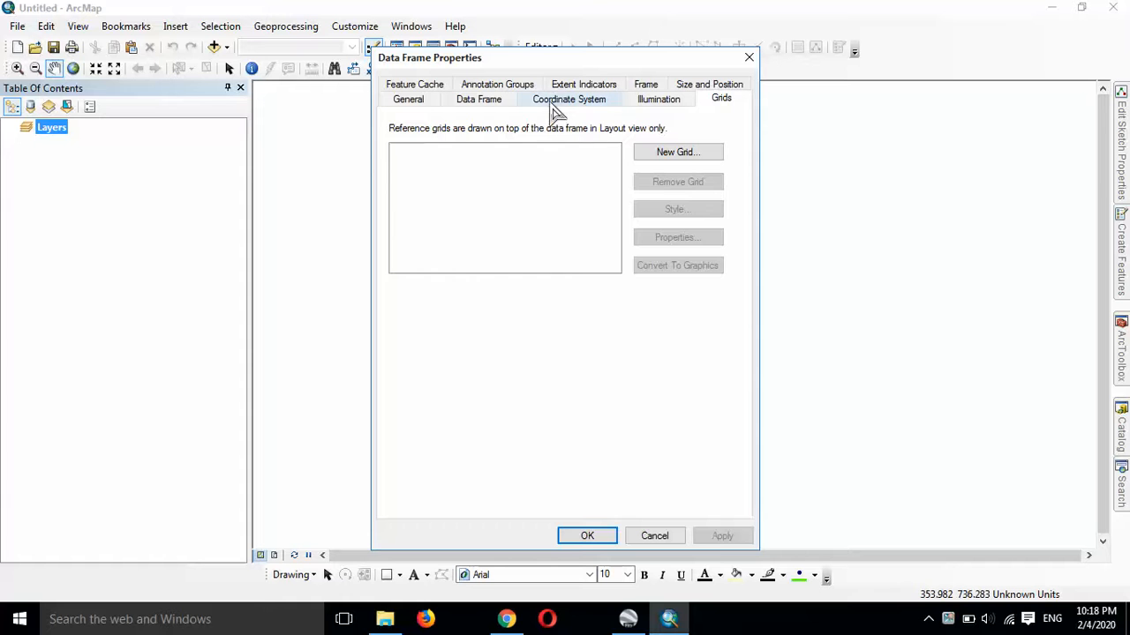
Step: Set the data frame's coordinate system to WGS 1984 UTM Zone 48N
click(556, 104)
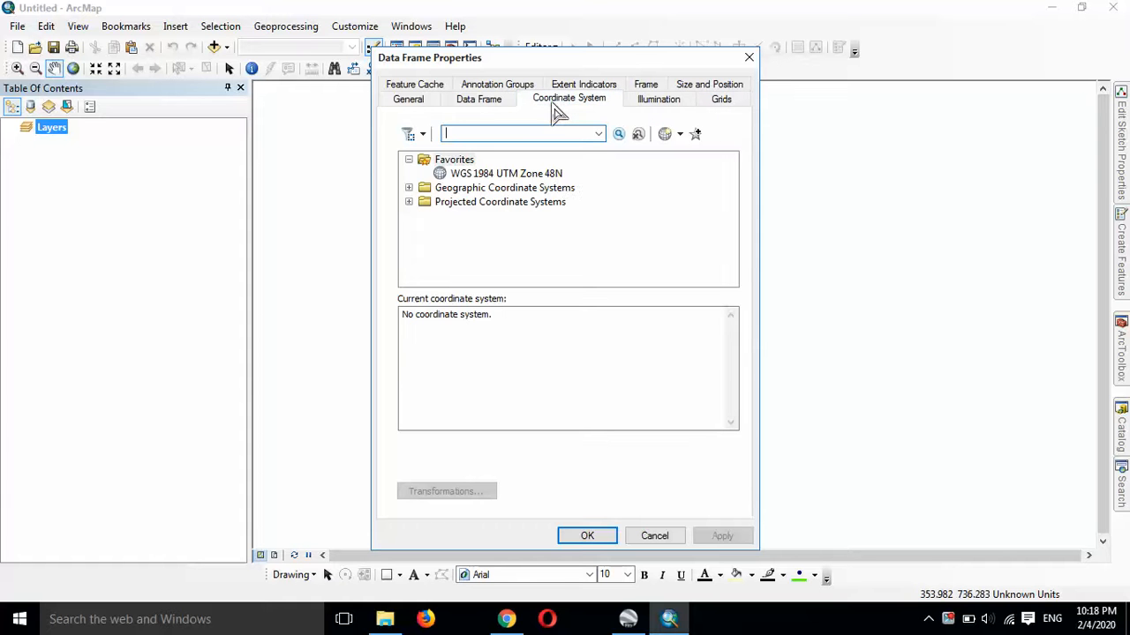
click(552, 176)
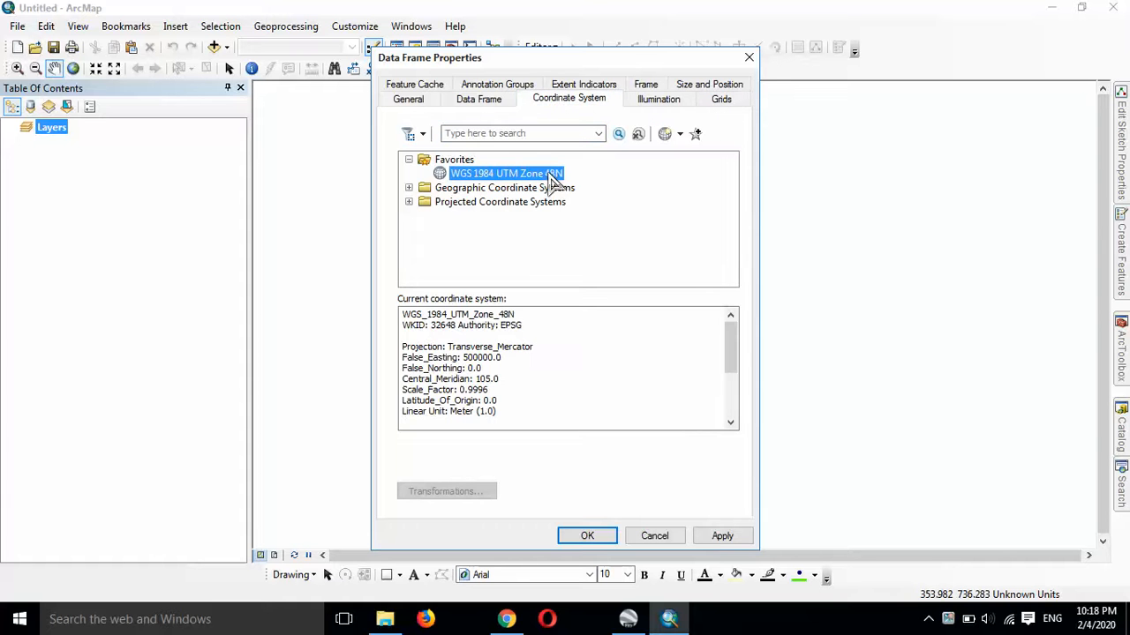
click(590, 537)
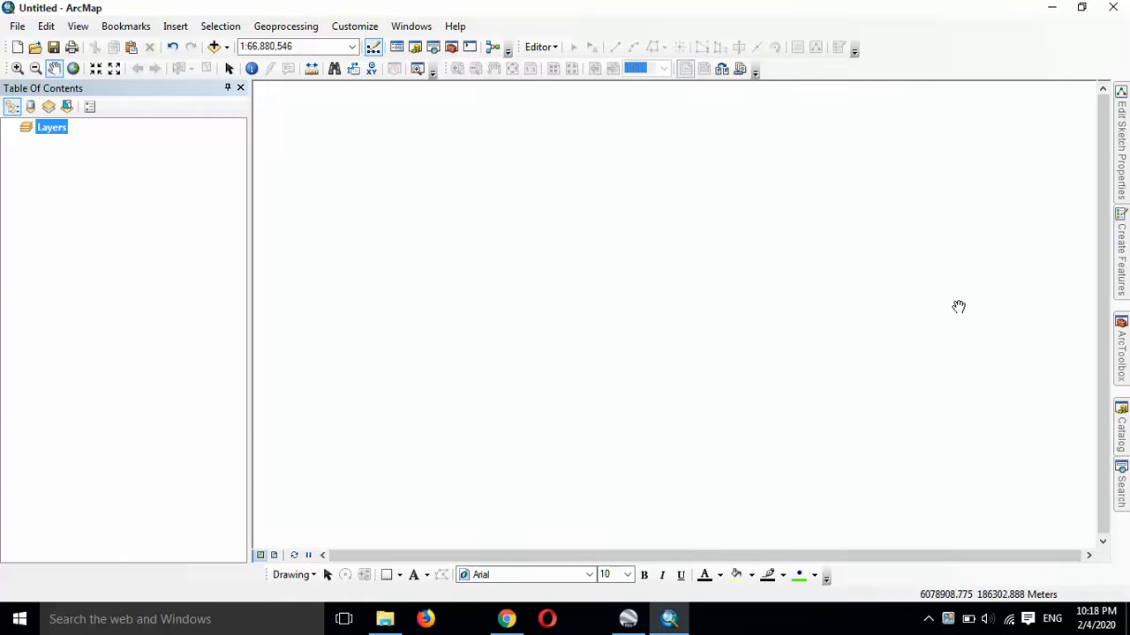
Step: Add the l_prov_bnd_2015.shp shapefile to the map from the Vector\Province folder inside ບົດສອບGIS on drive D:
click(1120, 430)
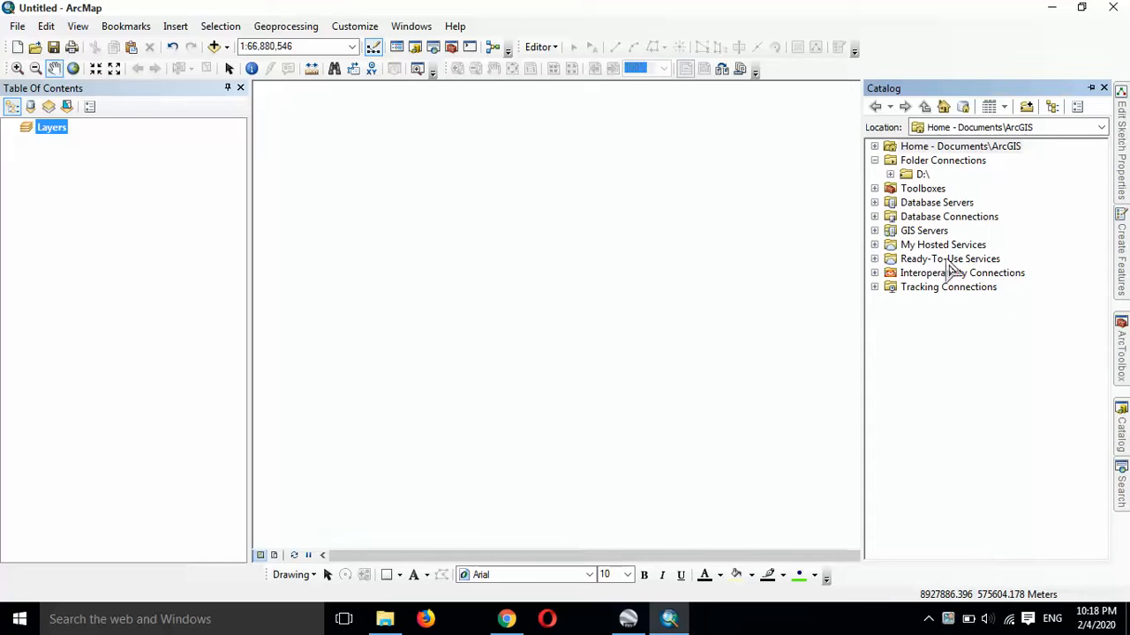
click(890, 174)
scroll(970, 344, down, 1)
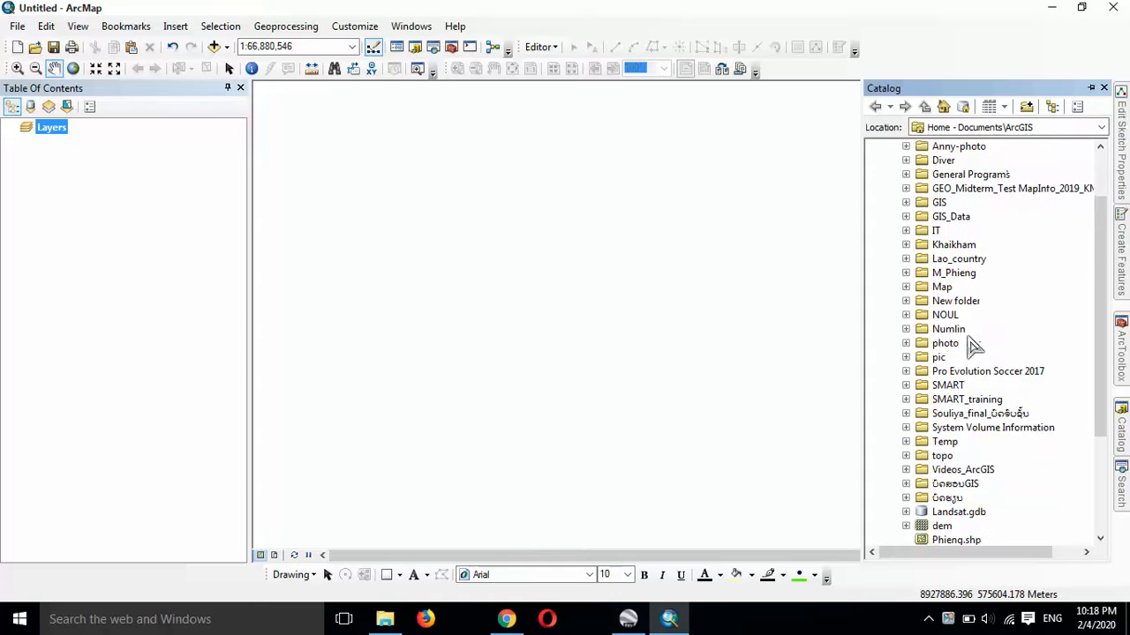
scroll(934, 469, down, 1)
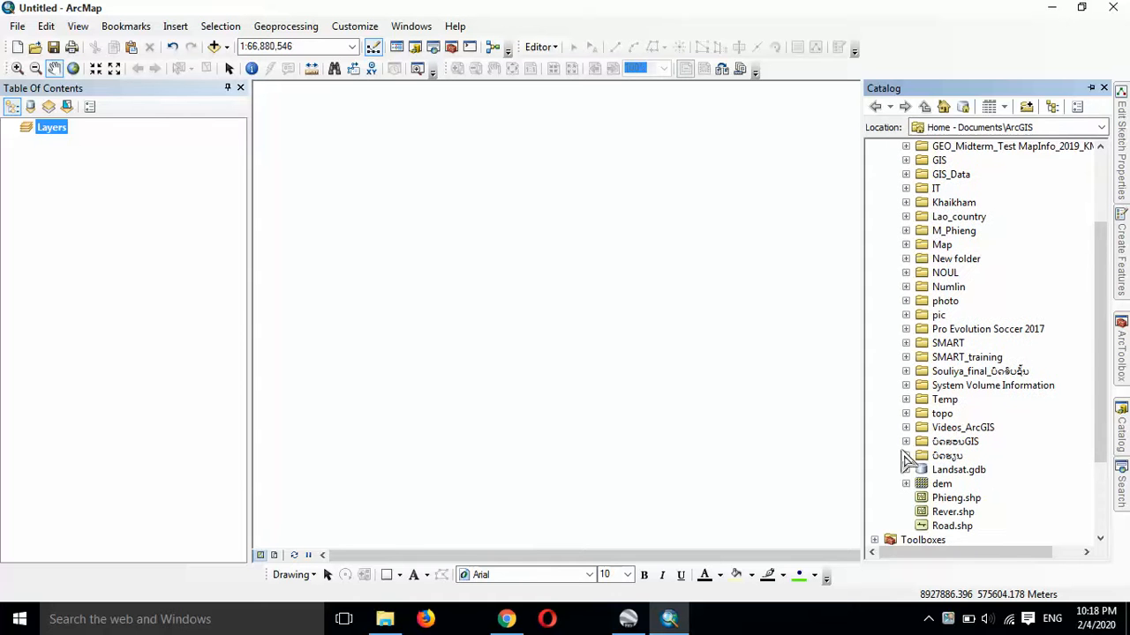
click(905, 442)
scroll(915, 417, down, 2)
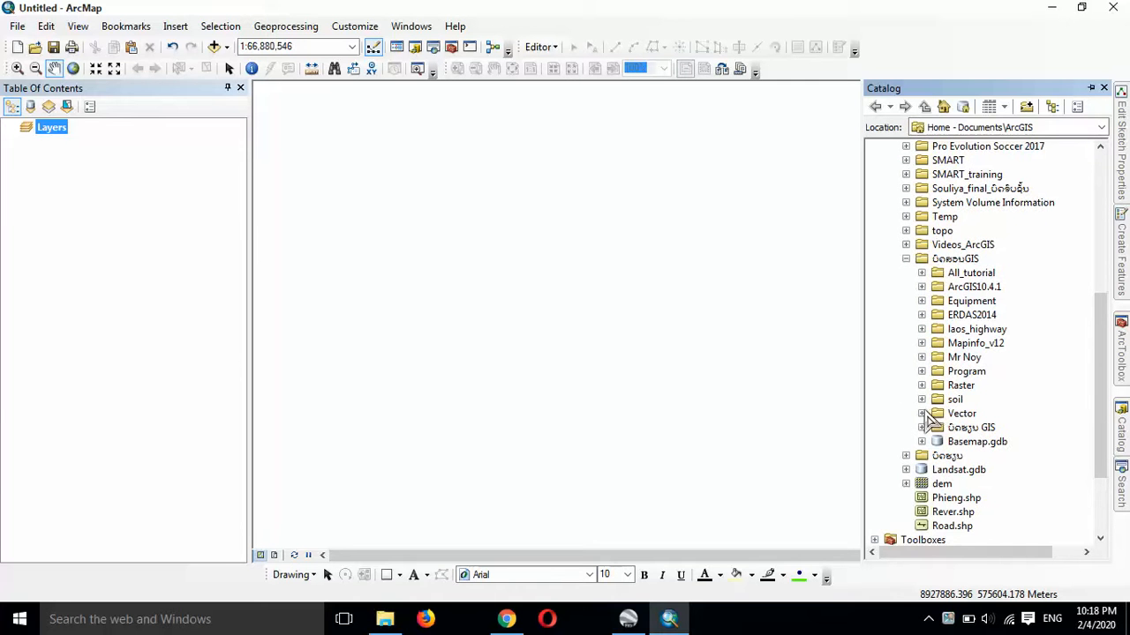
click(923, 414)
scroll(936, 423, down, 1)
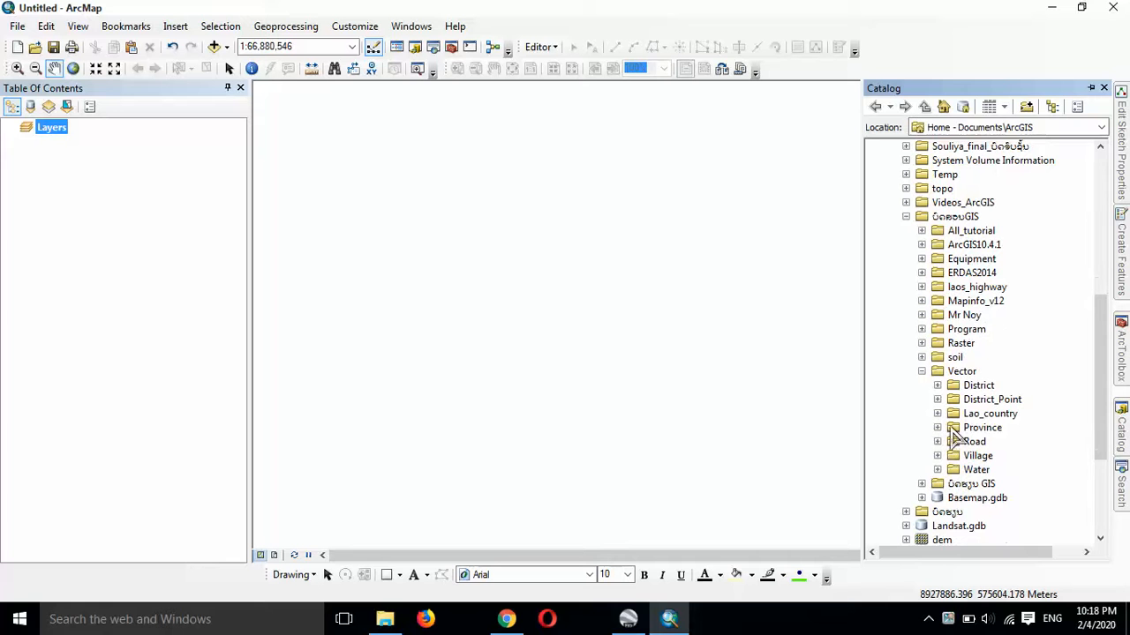
click(937, 428)
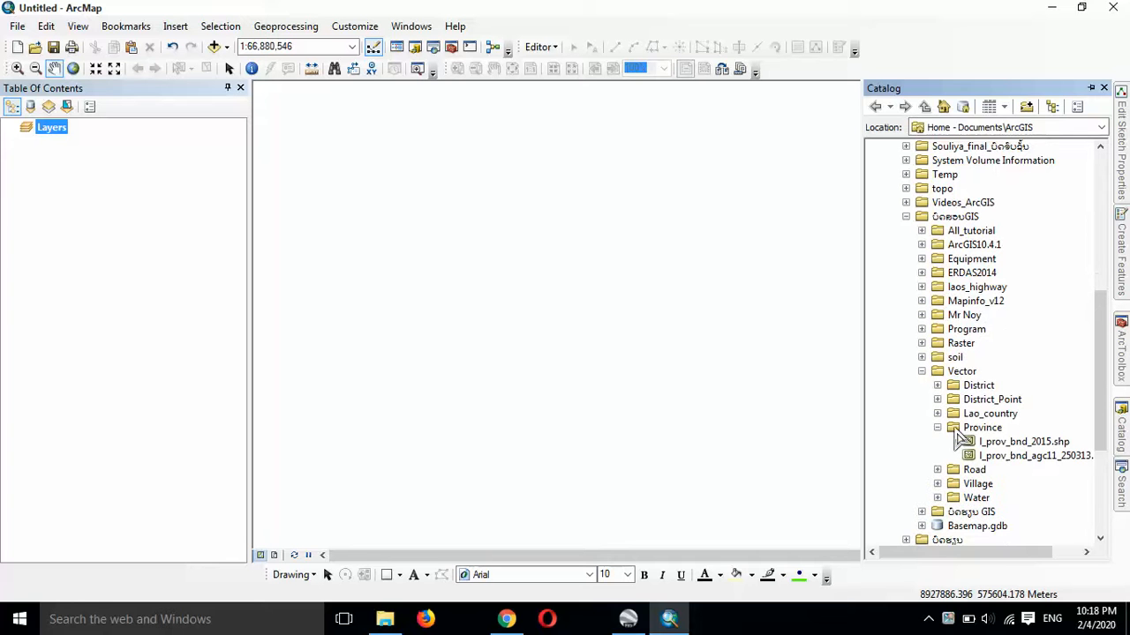
drag(1015, 444, 597, 323)
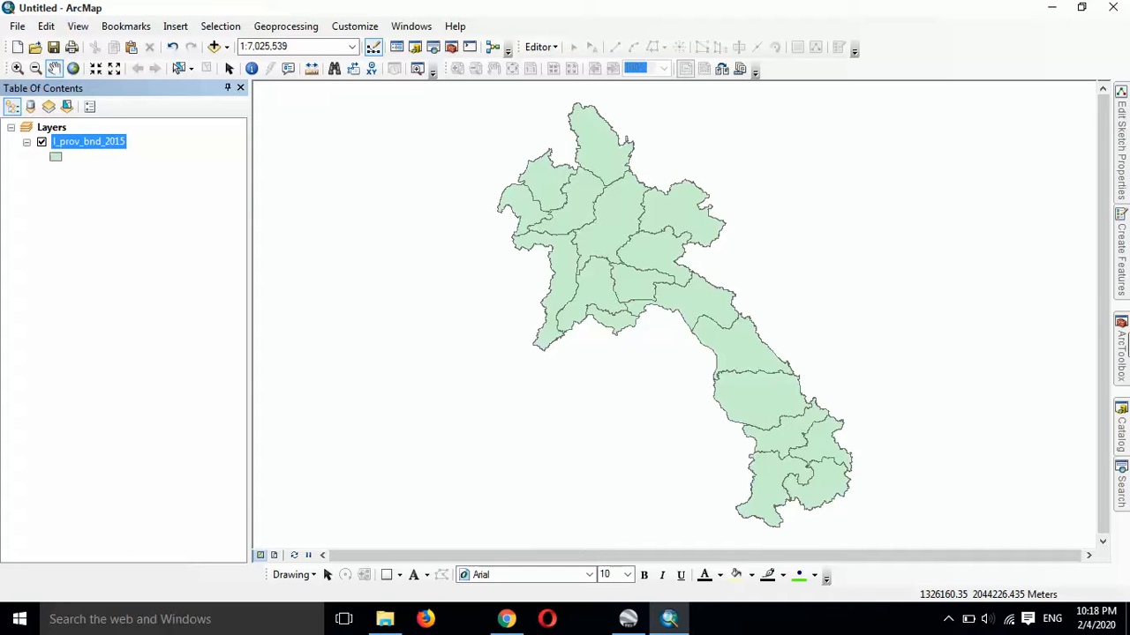
Step: Start the Layer To KML conversion tool with l_prov_bnd_2015 as the input layer
click(1123, 335)
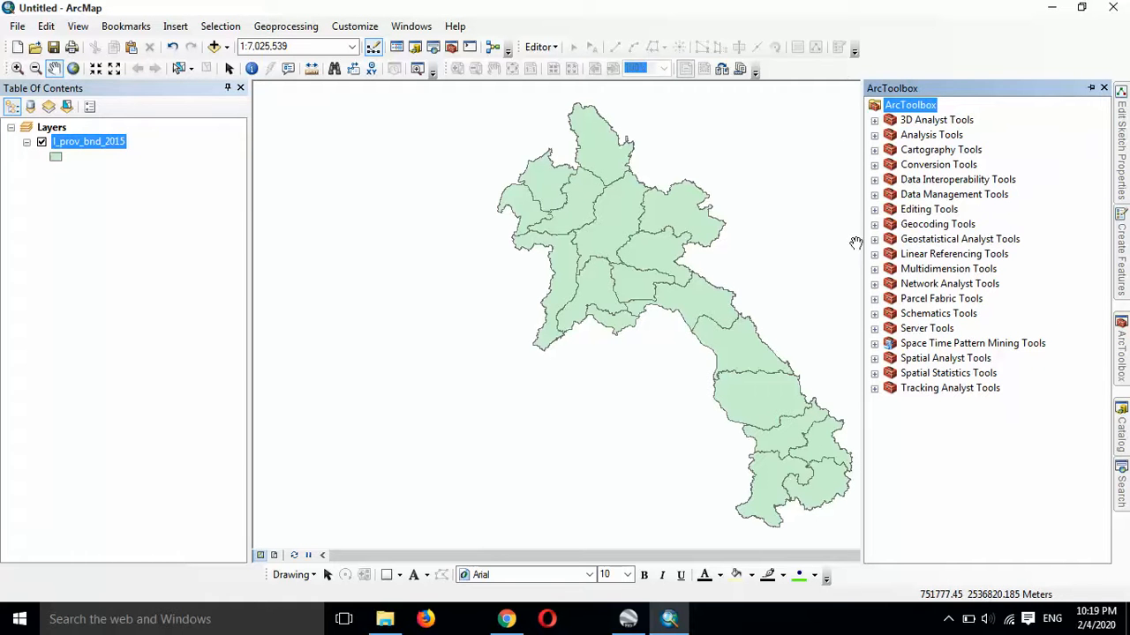
click(874, 165)
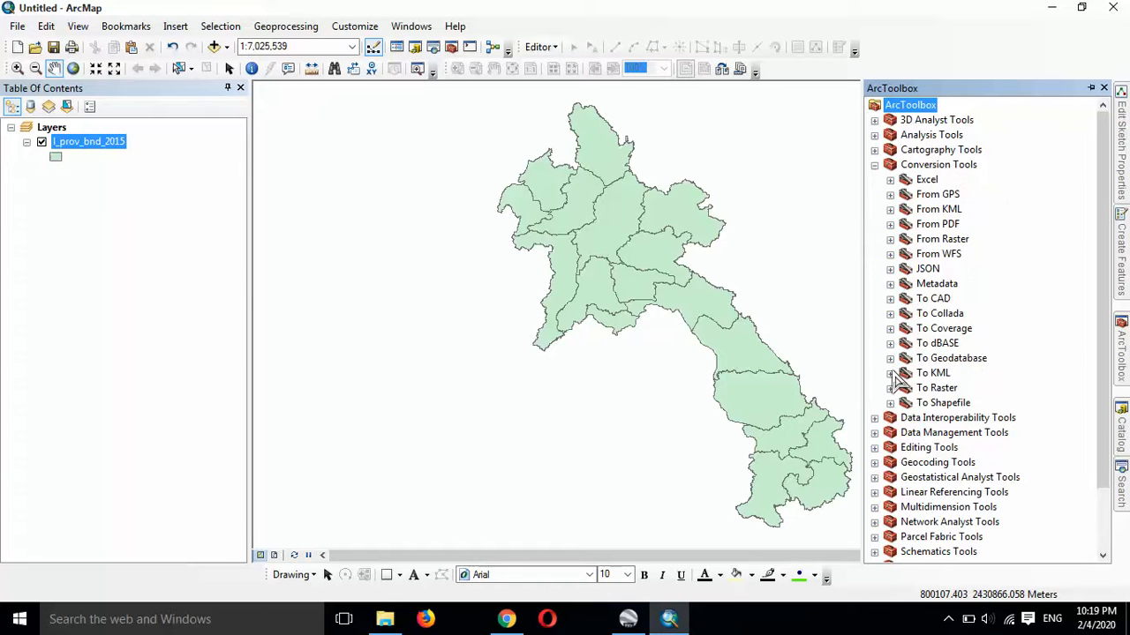
click(890, 373)
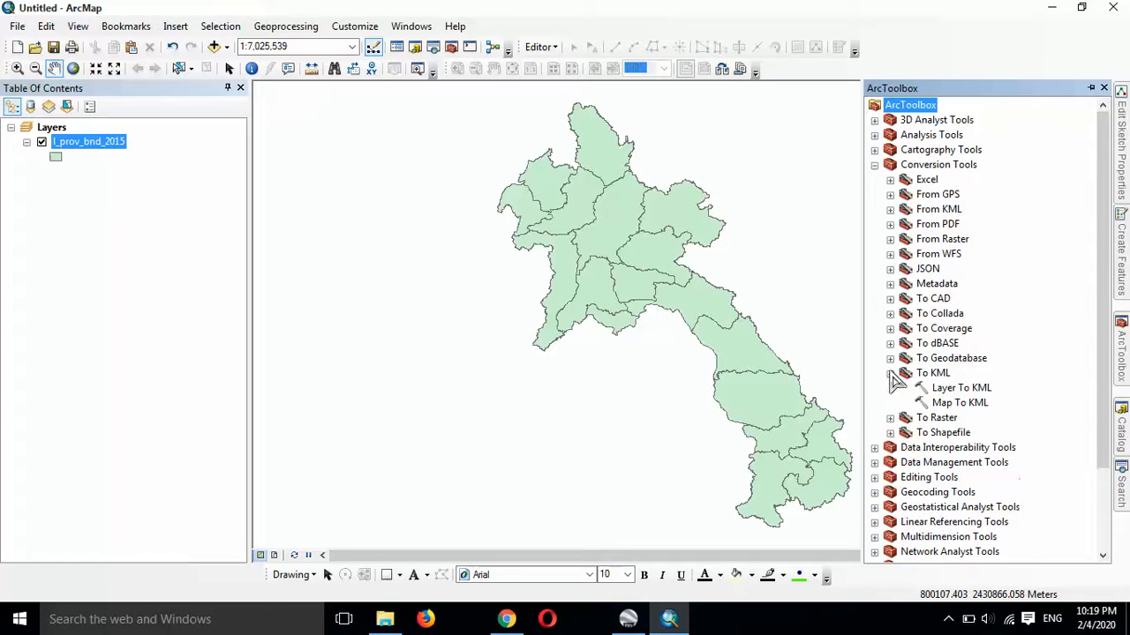
click(976, 388)
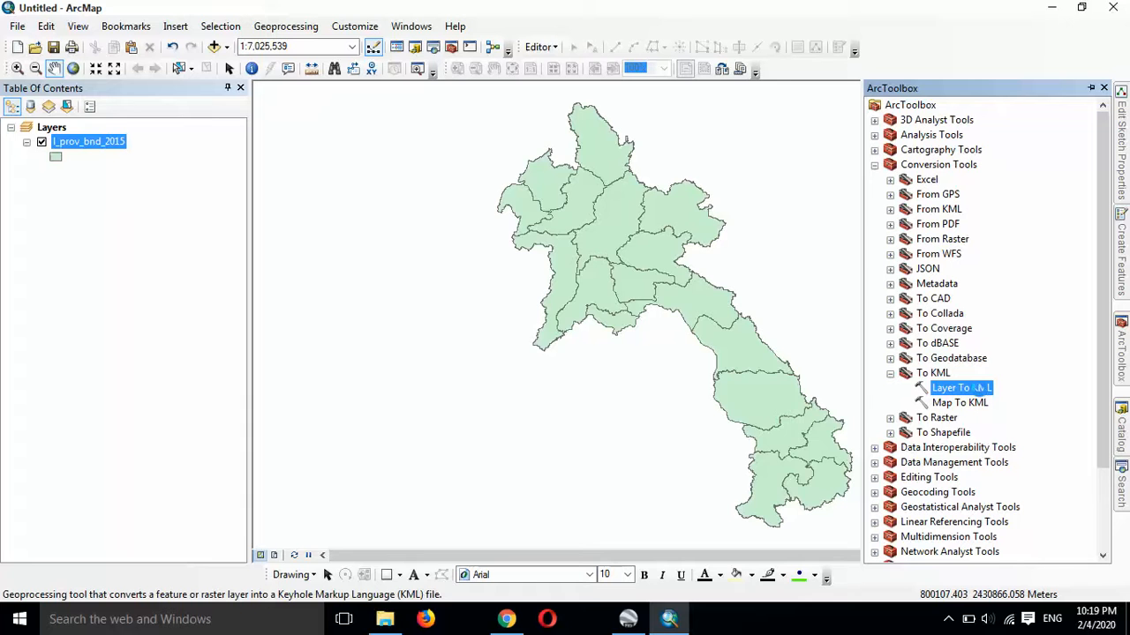
double_click(971, 388)
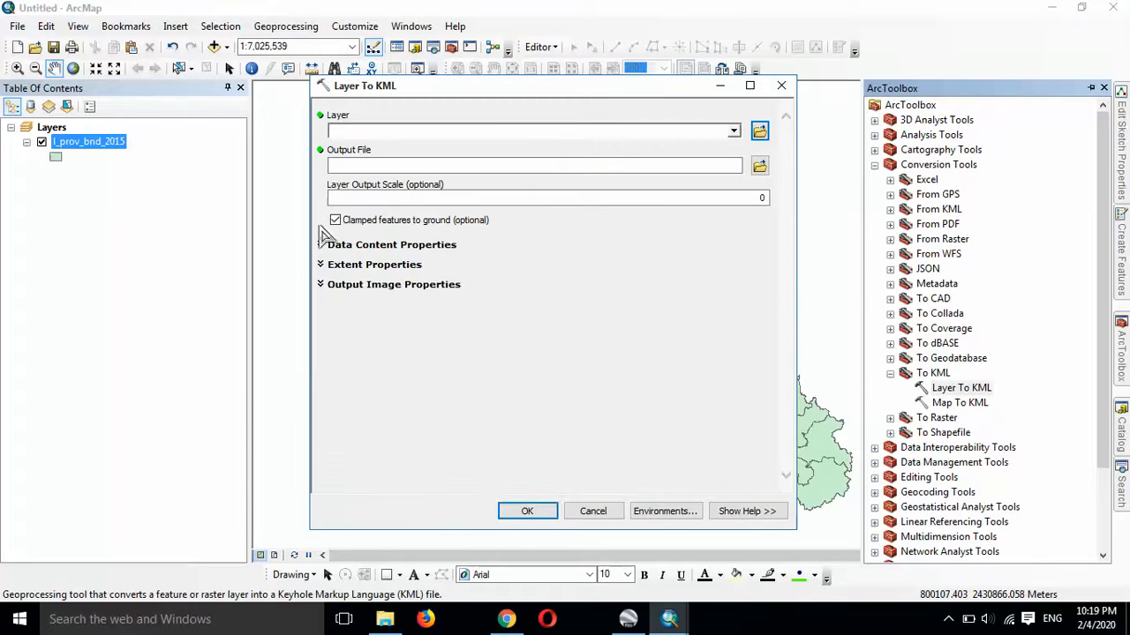
drag(100, 145, 412, 131)
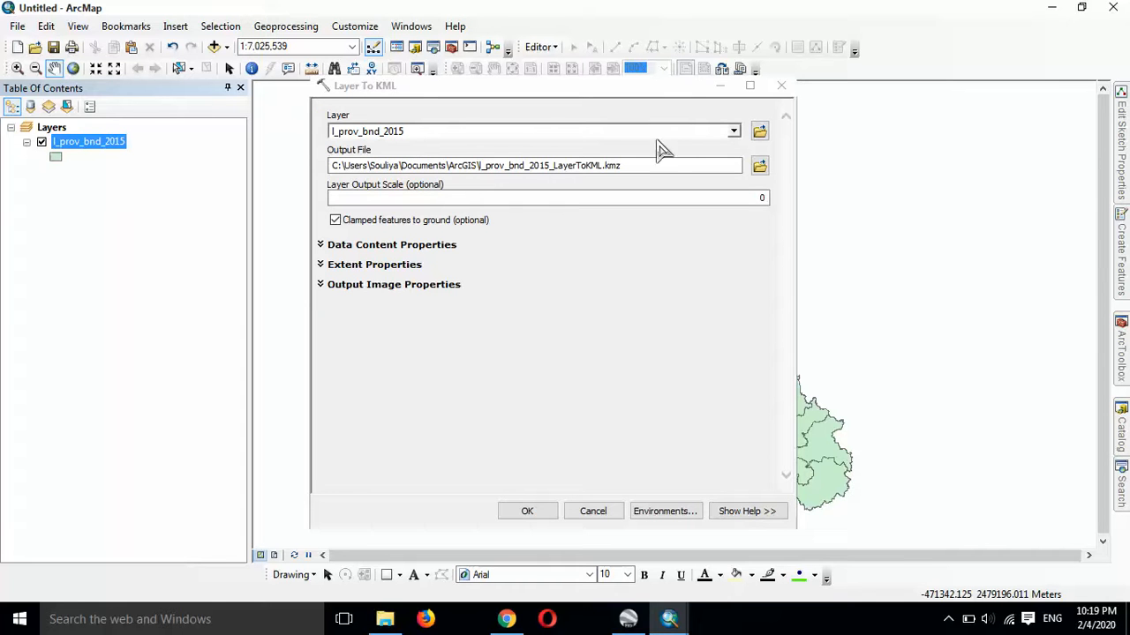
Step: Set the output file to Province_Laos.kmz on drive D: and run the KML conversion
click(759, 167)
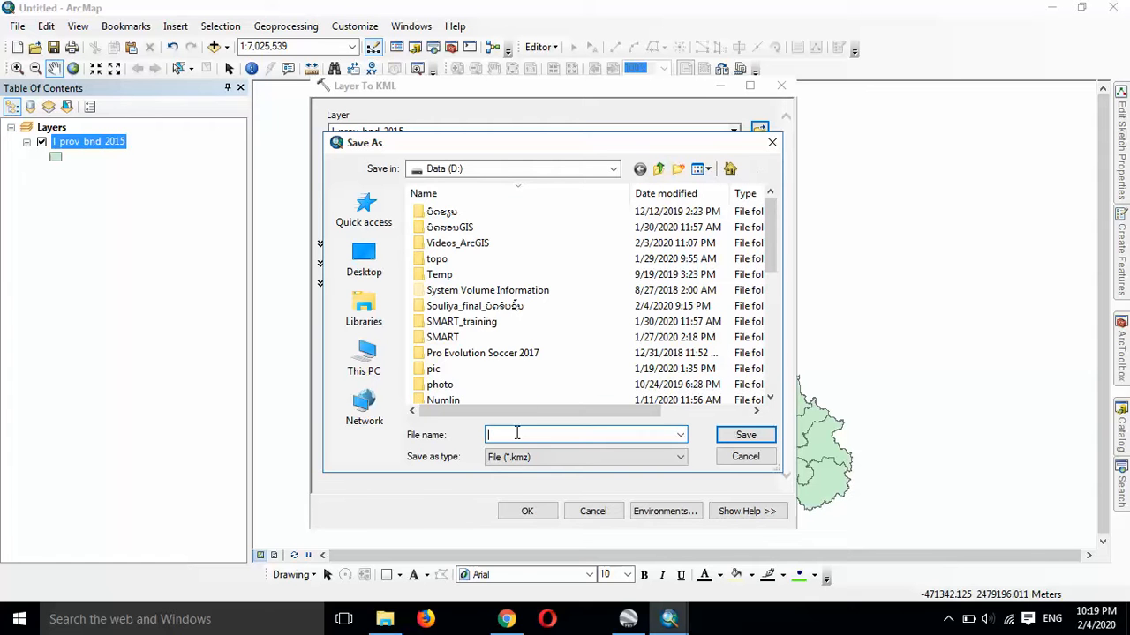
text(P)
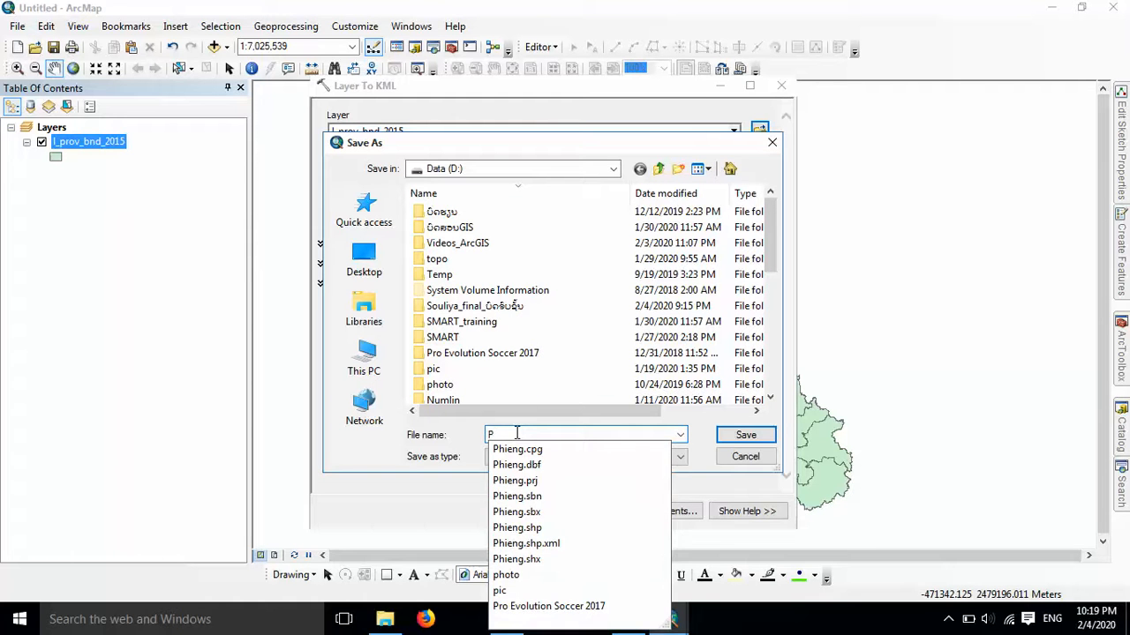
text(rovince_Laos)
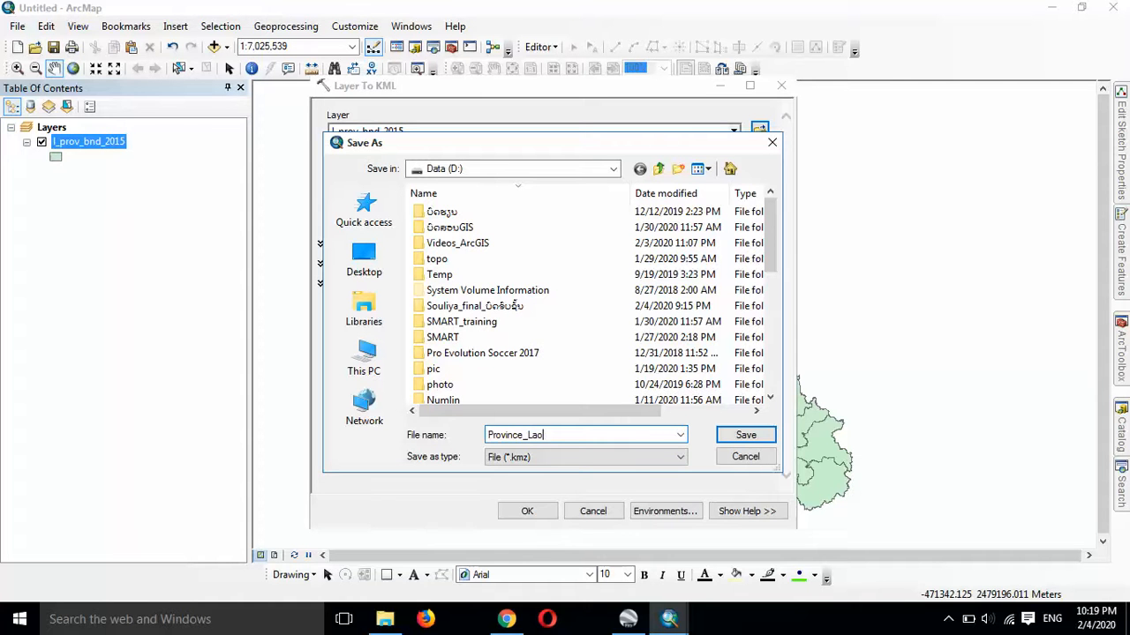
click(746, 435)
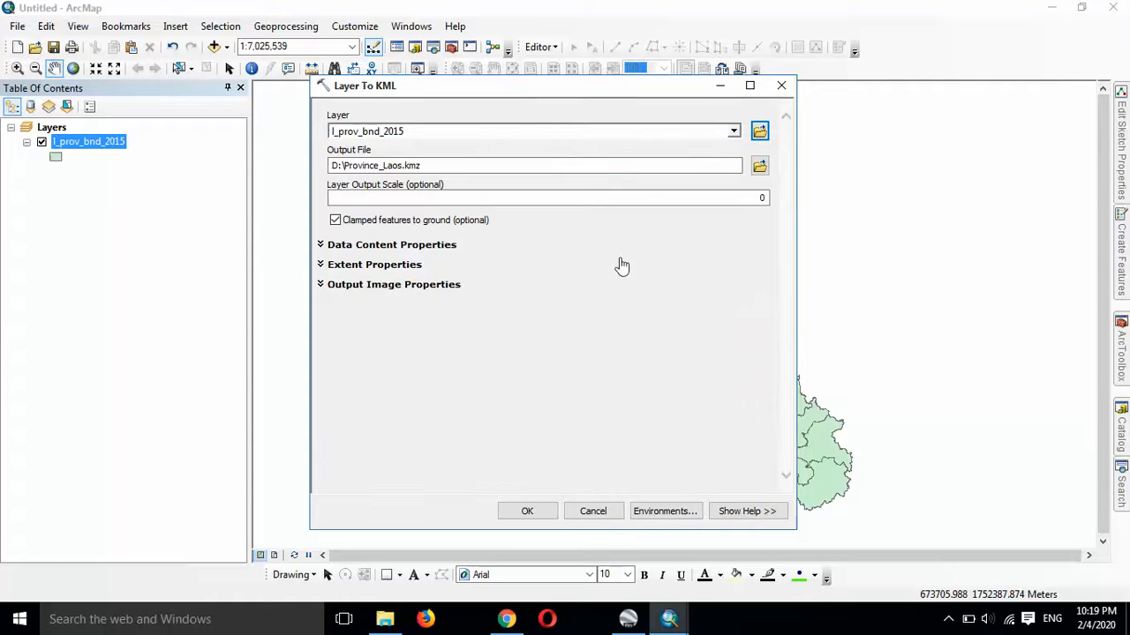
click(521, 512)
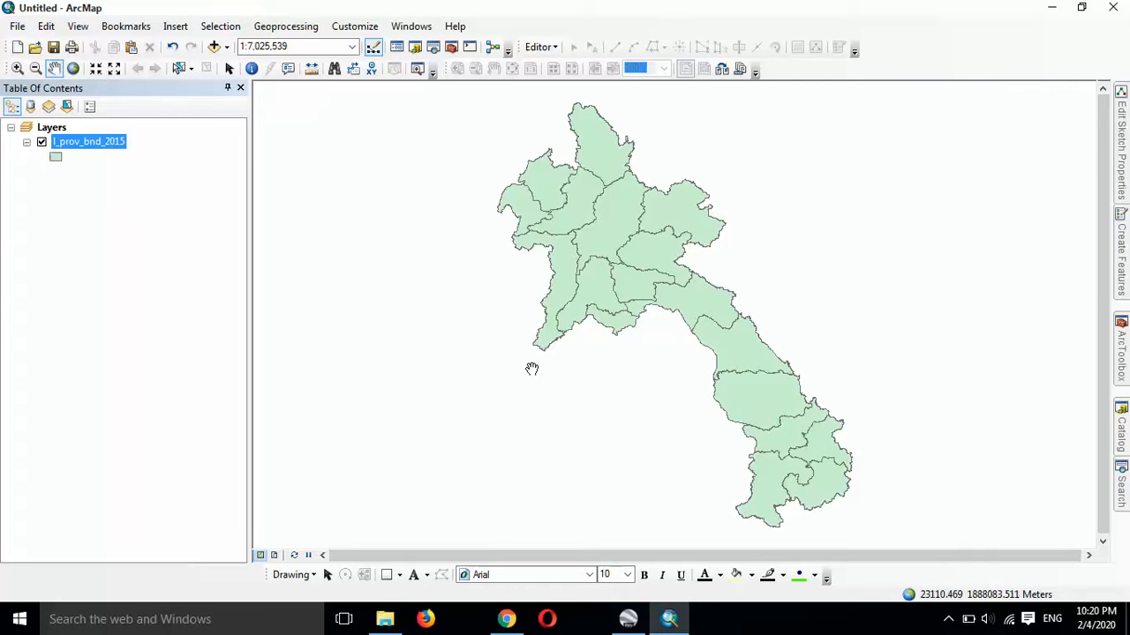
Step: Switch to Google Earth Pro and try to find the exported KMZ file on drive D: for opening
click(632, 619)
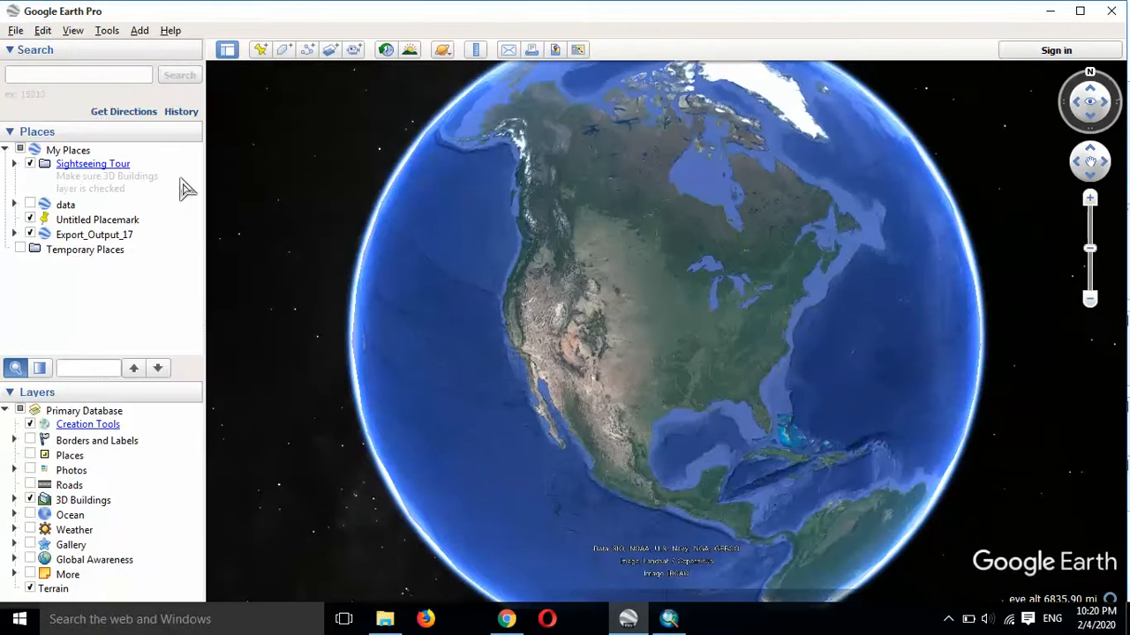
click(16, 32)
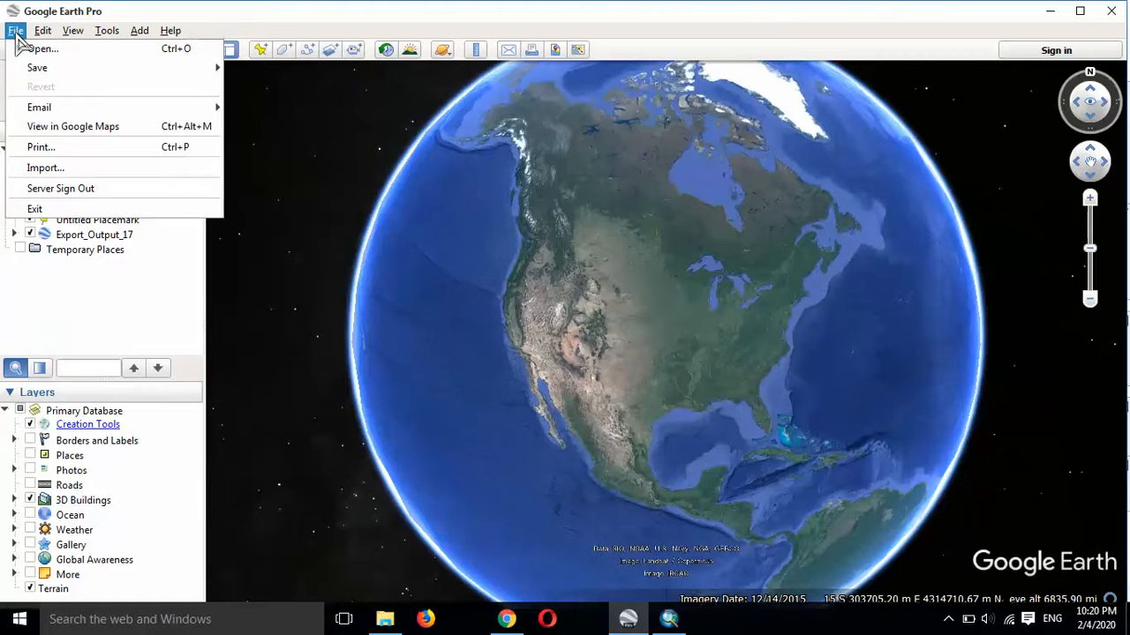
click(83, 51)
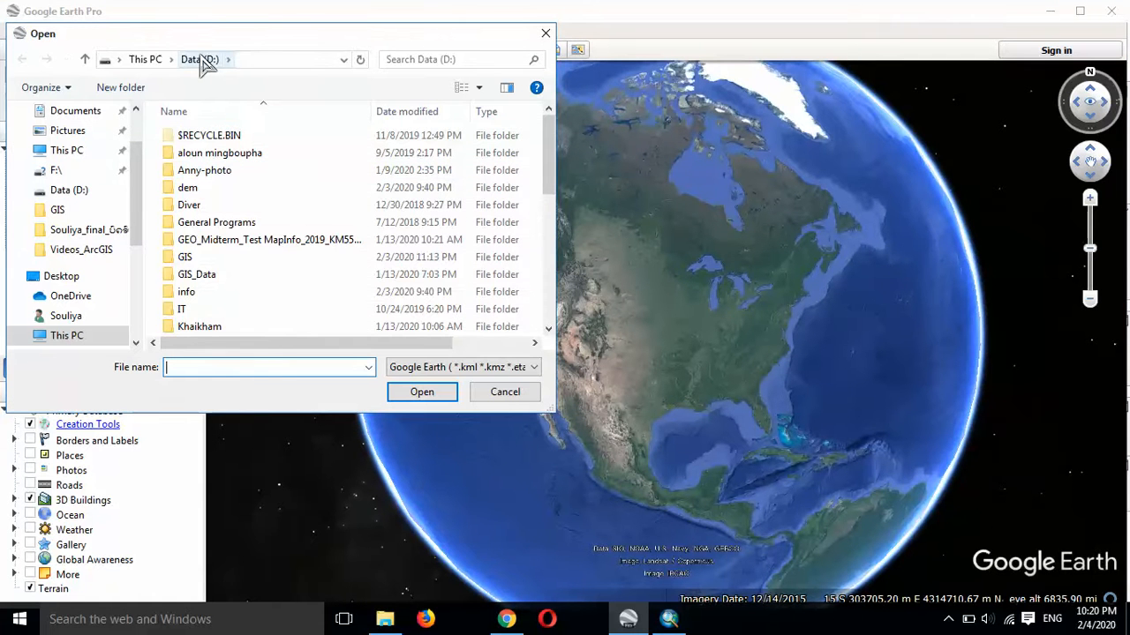
scroll(250, 228, down, 7)
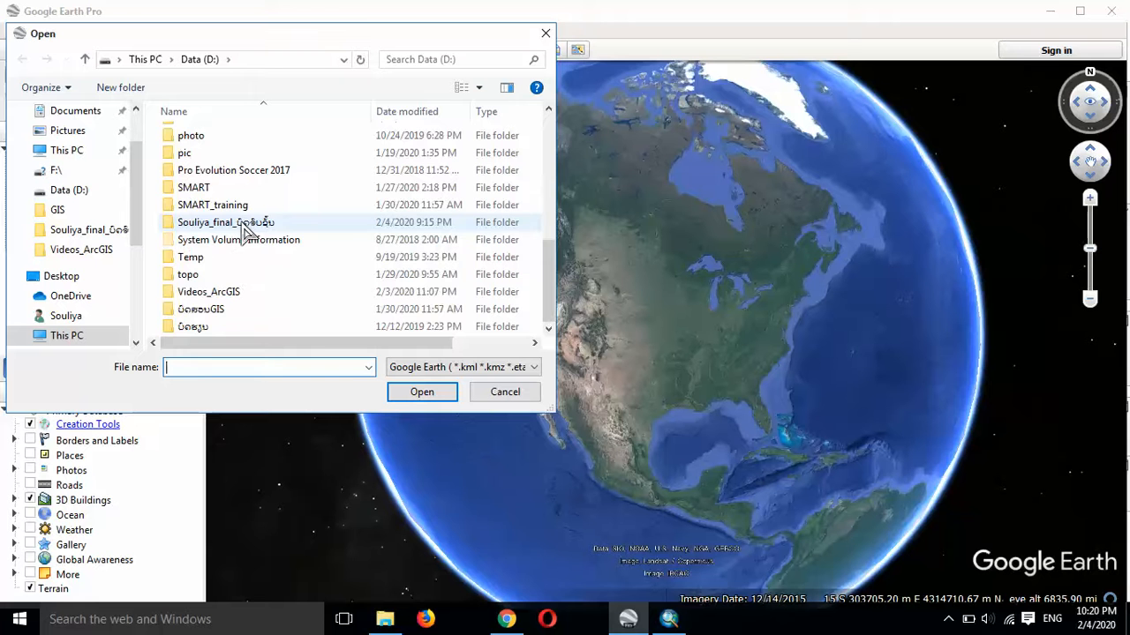
scroll(247, 231, up, 7)
scroll(245, 236, down, 7)
scroll(247, 237, up, 7)
scroll(248, 225, down, 7)
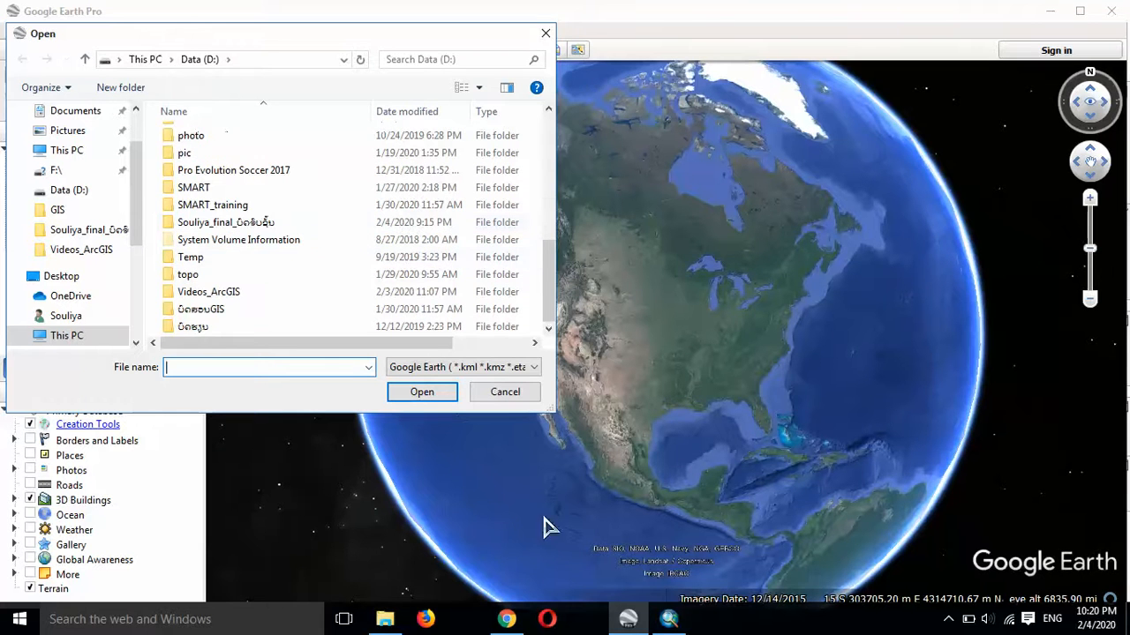
click(663, 618)
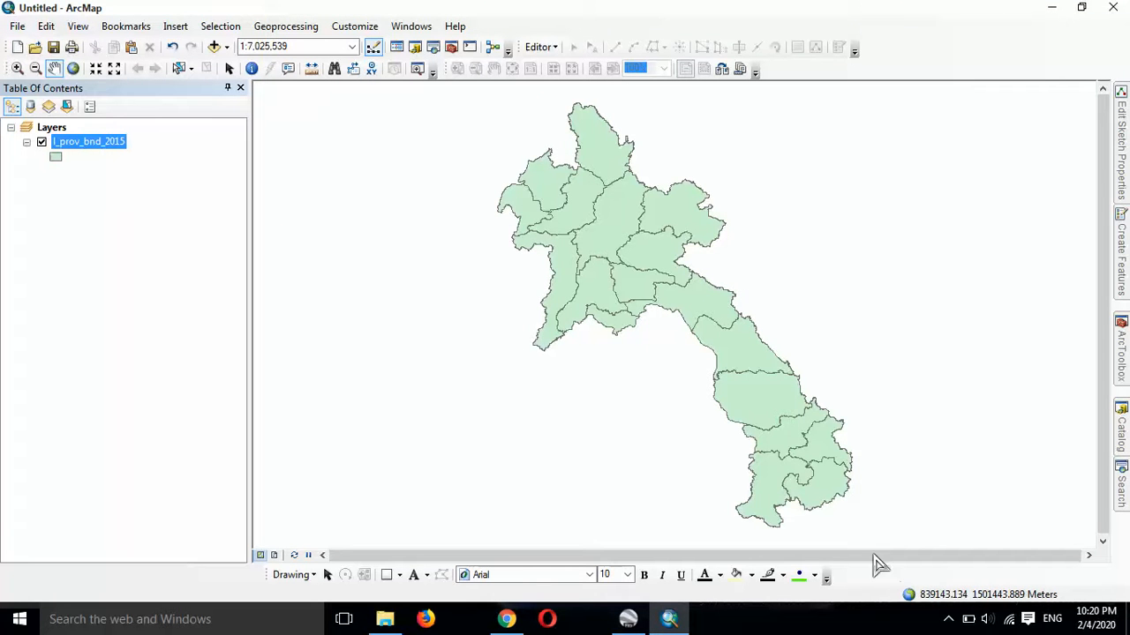
drag(774, 276, 727, 249)
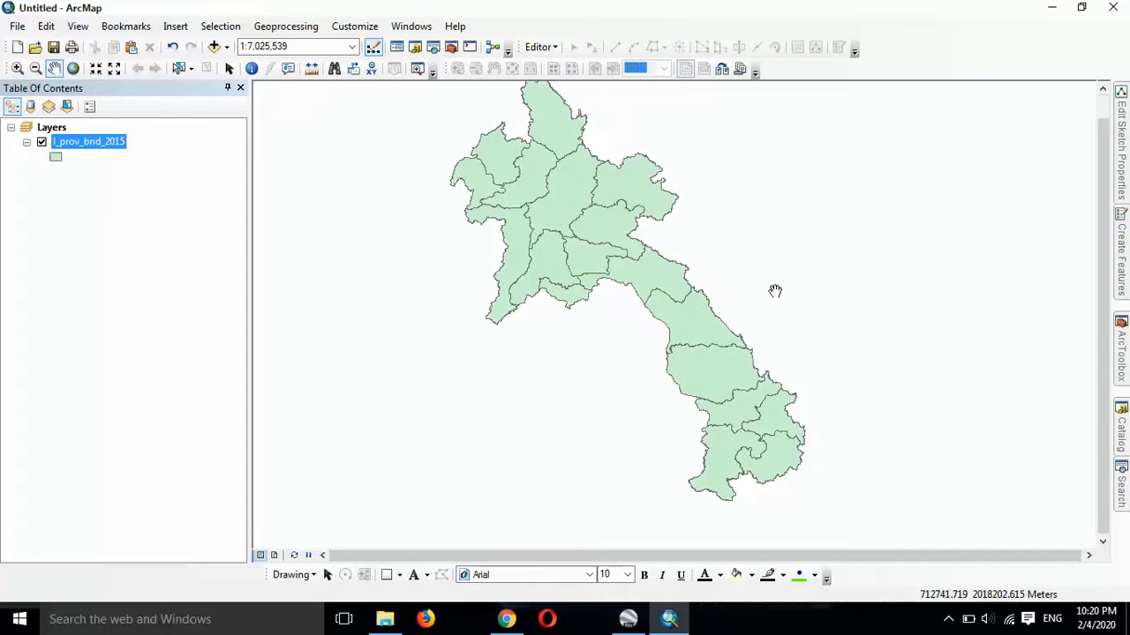
click(1051, 7)
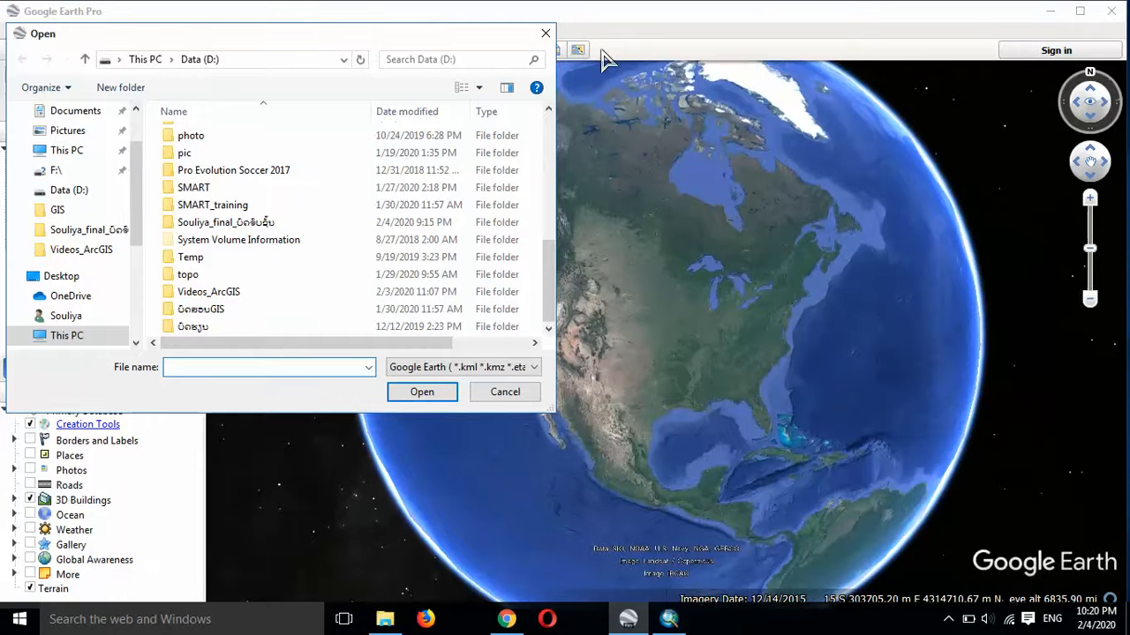
click(545, 32)
click(1051, 10)
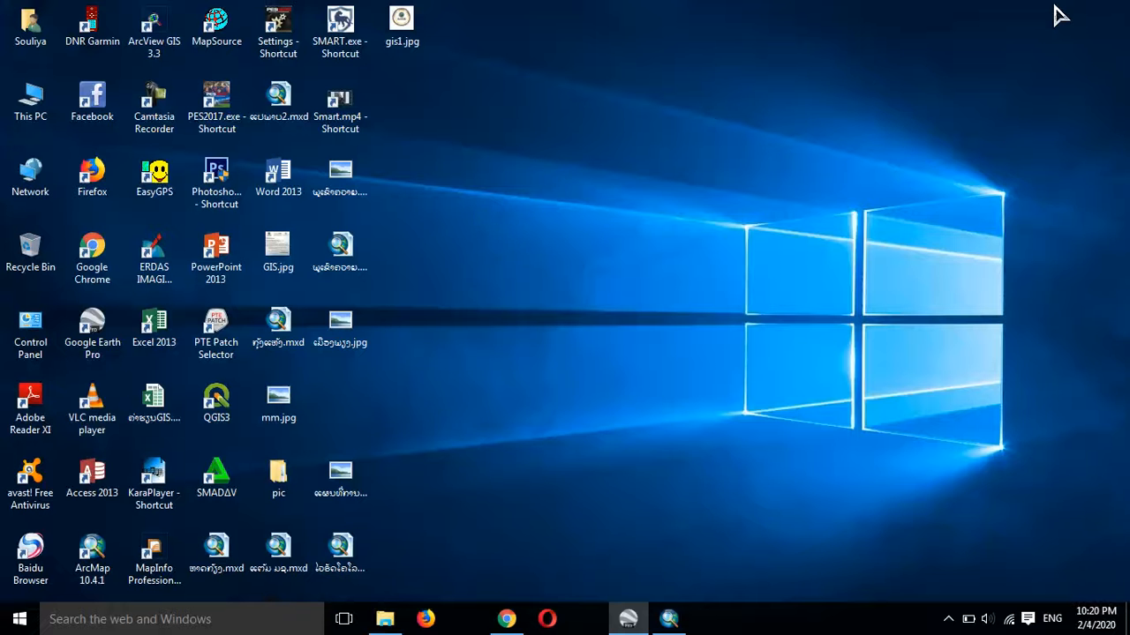
right_click(876, 85)
click(893, 131)
right_click(828, 84)
click(850, 124)
right_click(814, 84)
click(846, 134)
right_click(776, 88)
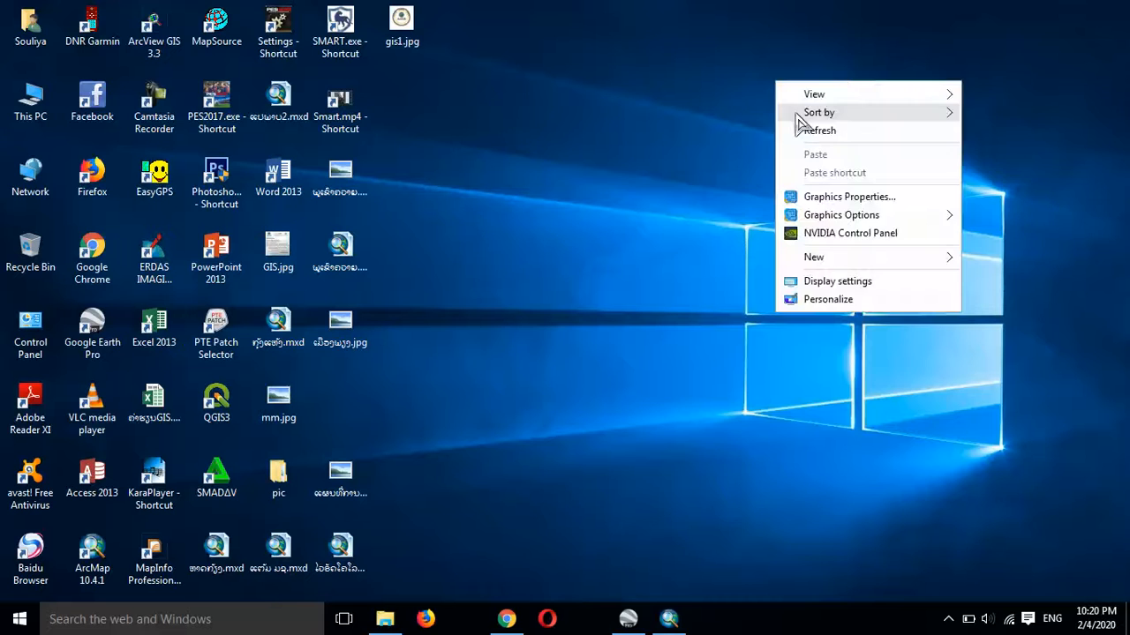
click(812, 129)
click(670, 618)
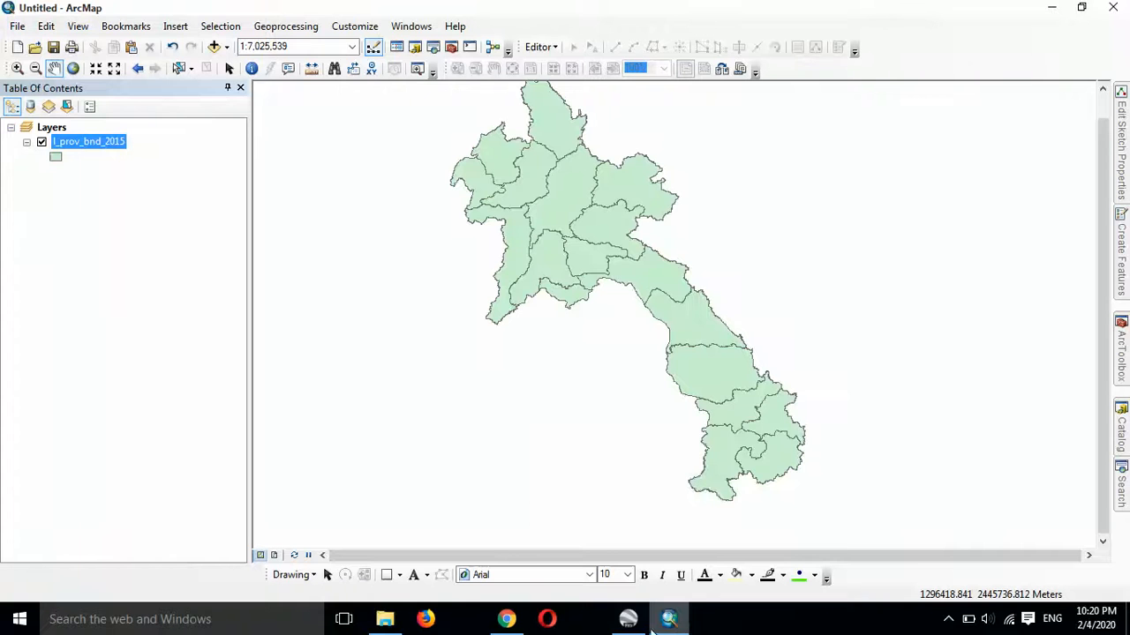
click(627, 619)
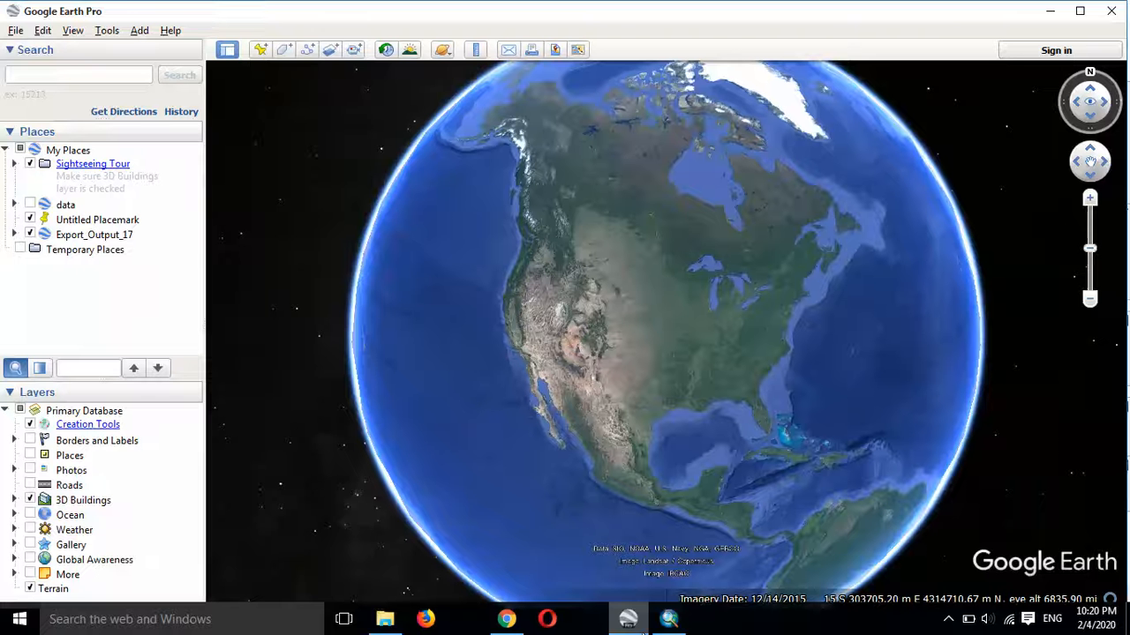
click(16, 31)
click(27, 52)
scroll(284, 227, down, 6)
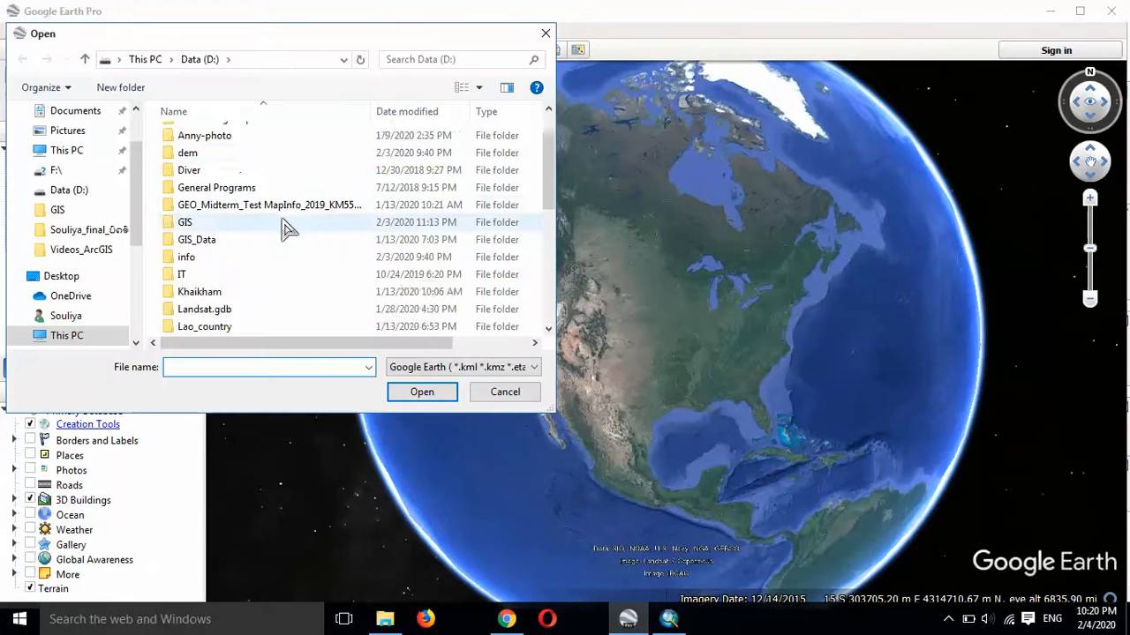
scroll(284, 228, up, 6)
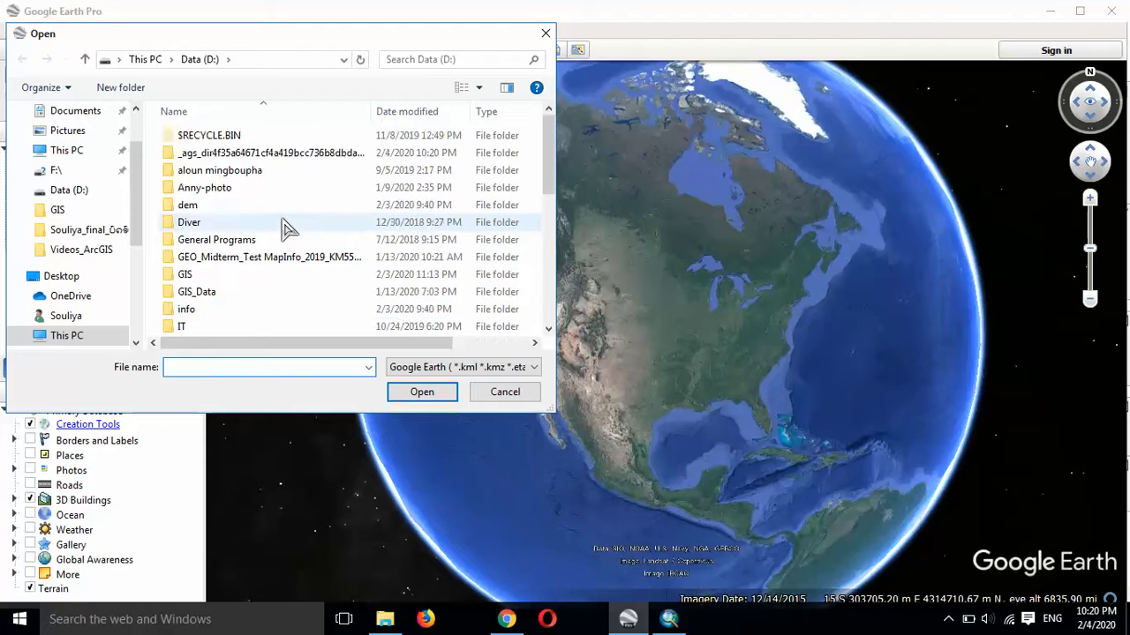
scroll(284, 228, down, 6)
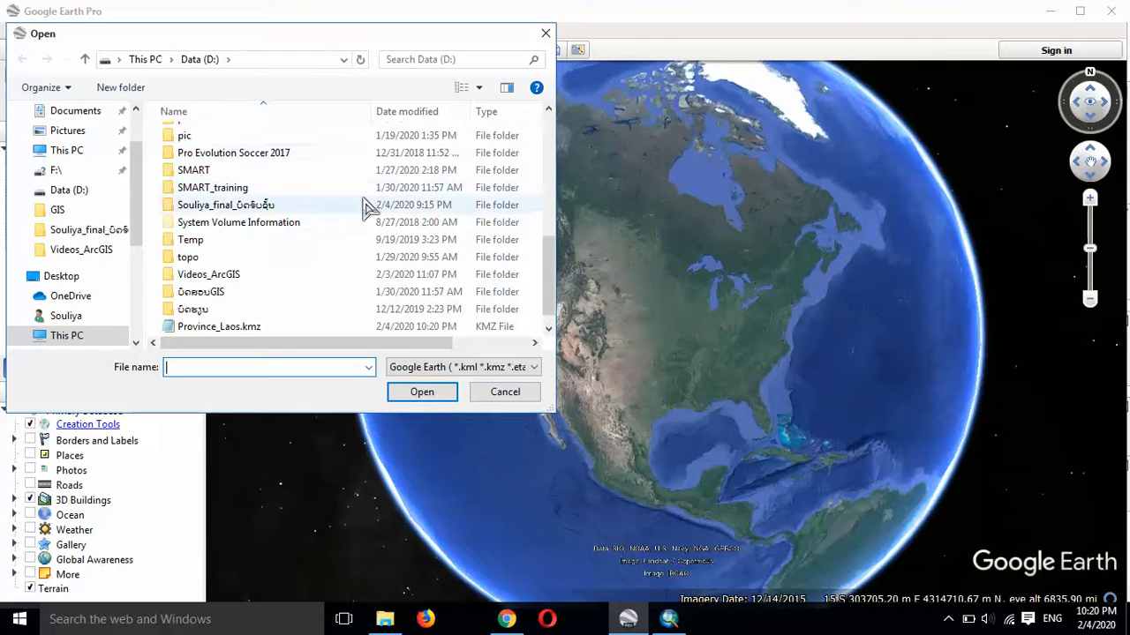
click(668, 621)
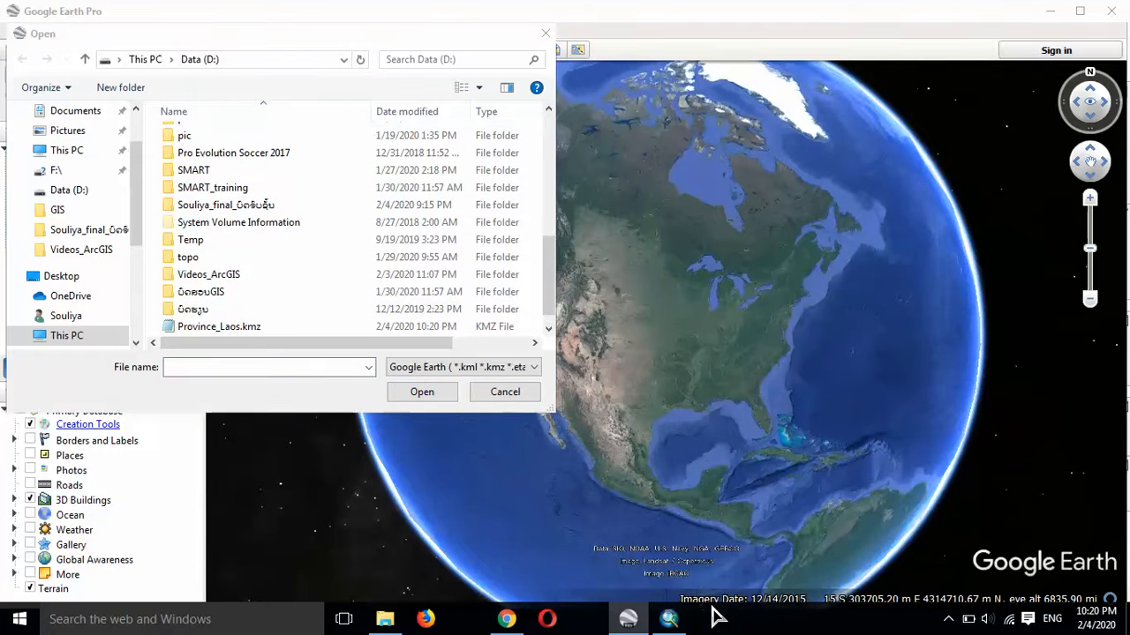
click(514, 401)
Step: Check the KML conversion in ArcMap, switch back to Google Earth Pro and open Province_Laos.kmz from drive D:
click(671, 620)
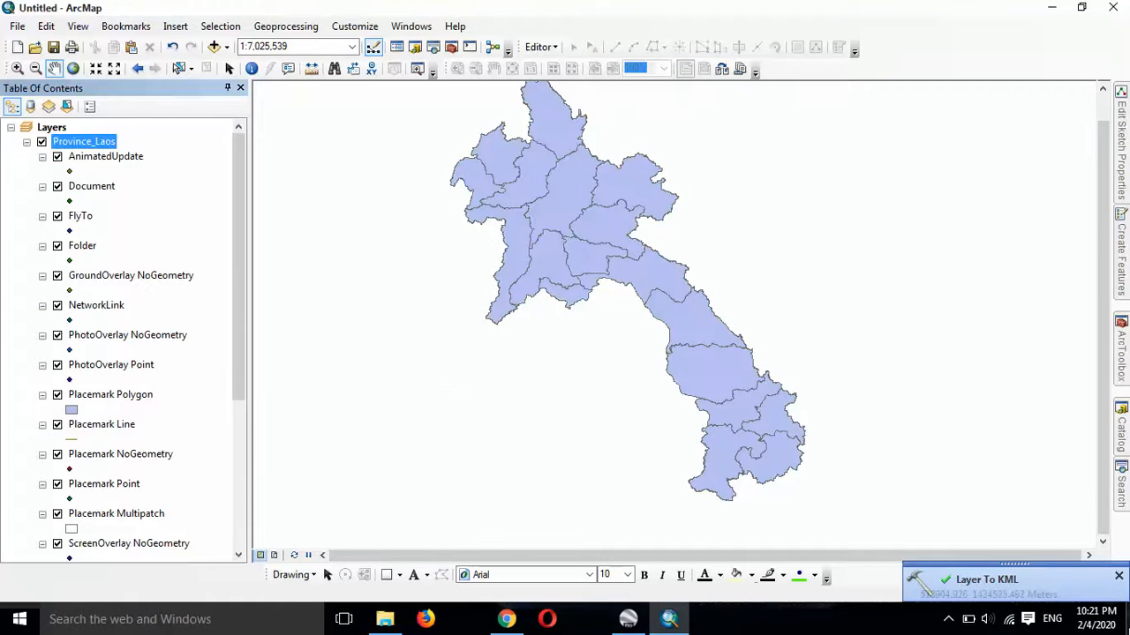
click(639, 618)
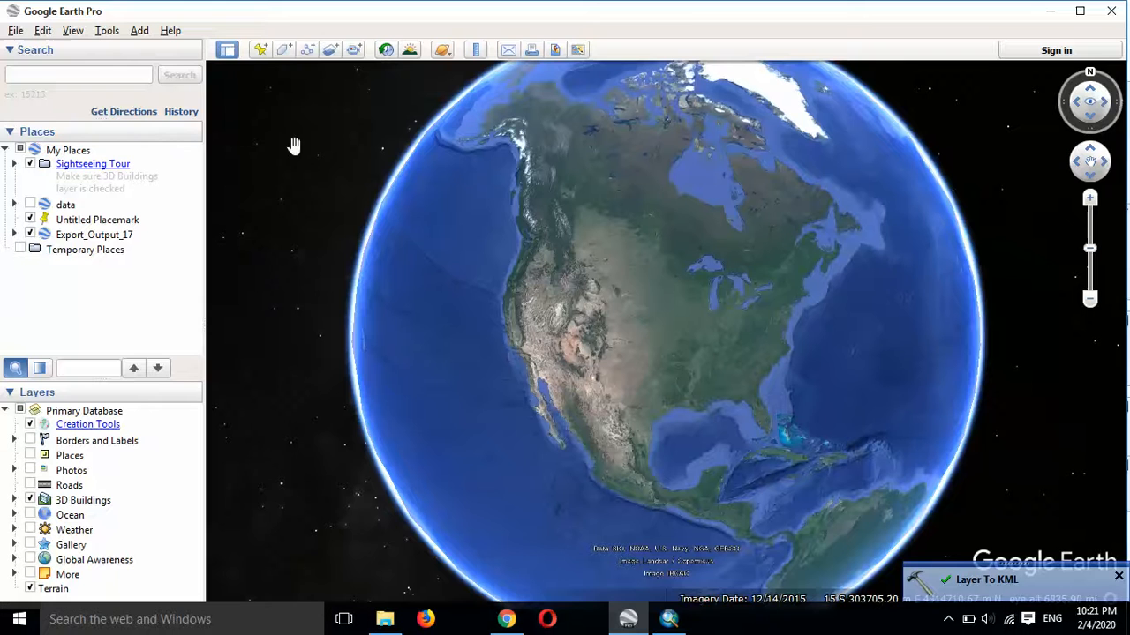
click(16, 31)
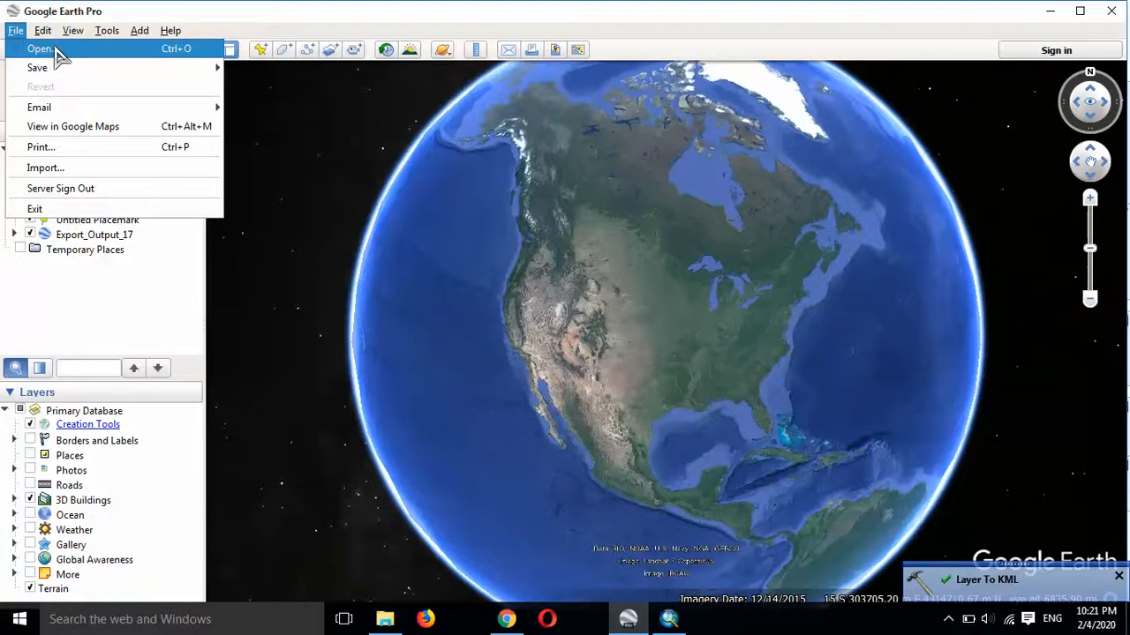
click(56, 50)
scroll(247, 196, down, 8)
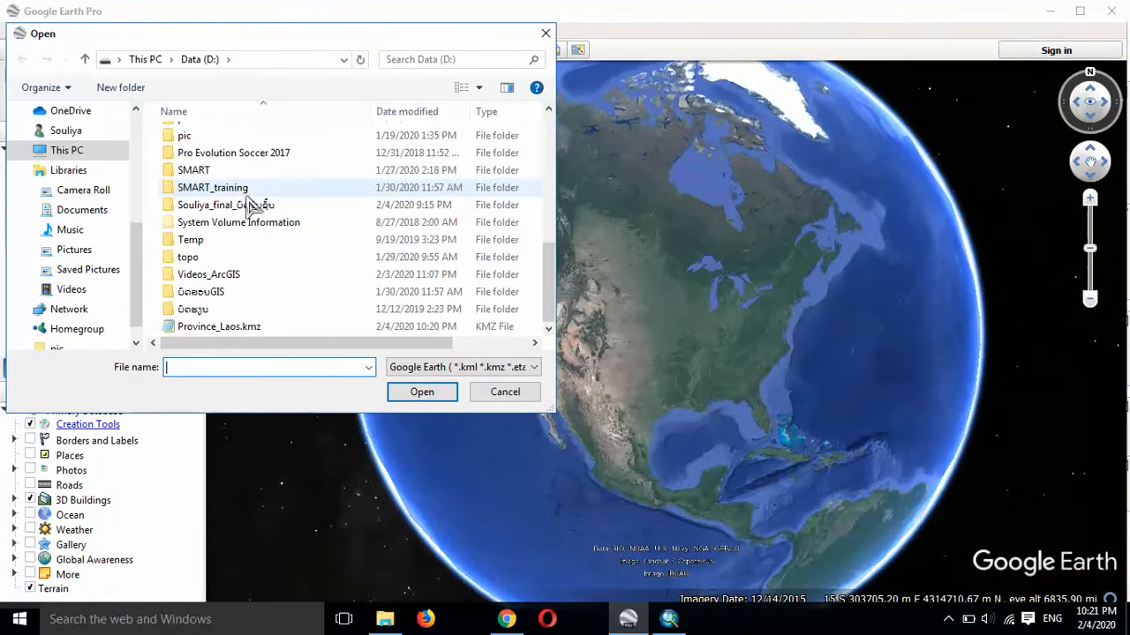
click(243, 327)
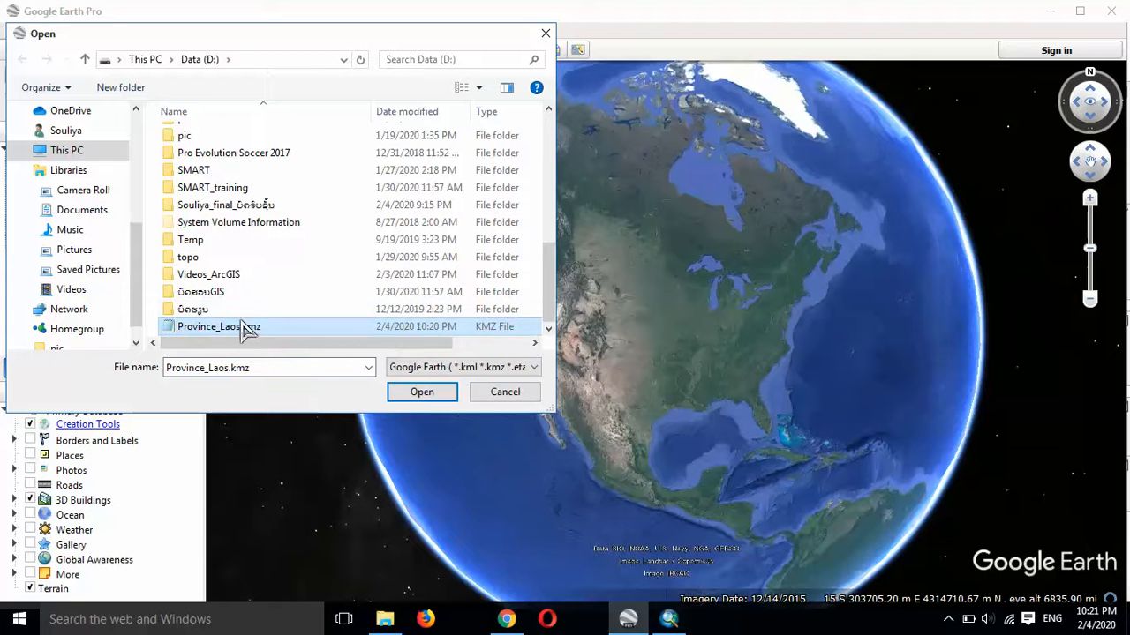
click(420, 394)
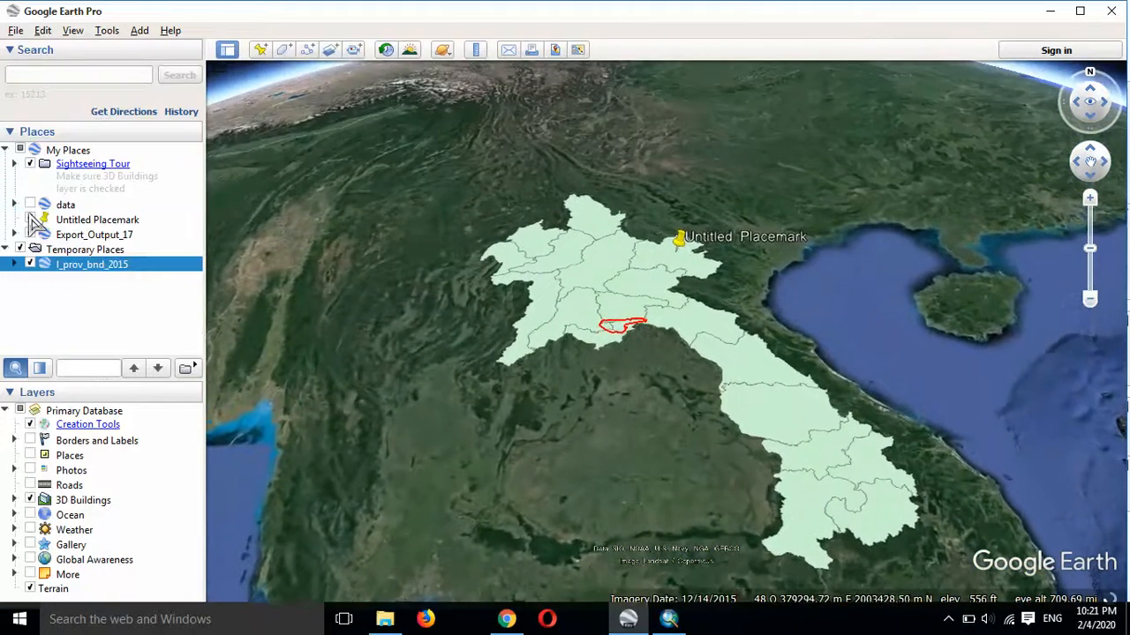
Step: Hide Untitled Placemark and Export_Output_17, and reset the view's tilt and compass
click(30, 220)
click(30, 235)
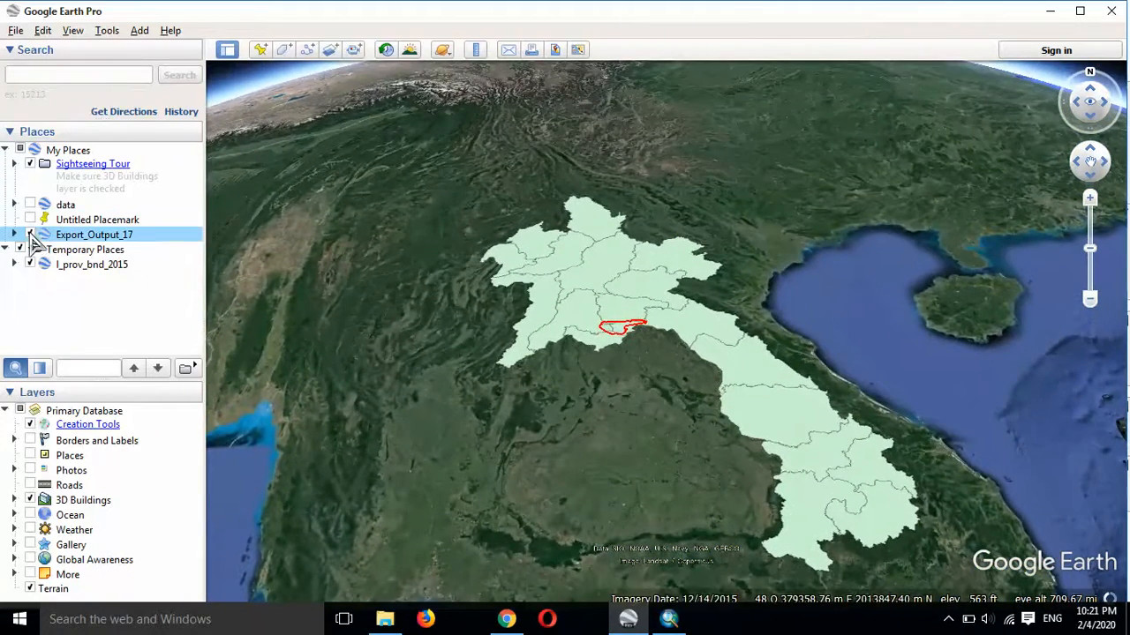
click(72, 30)
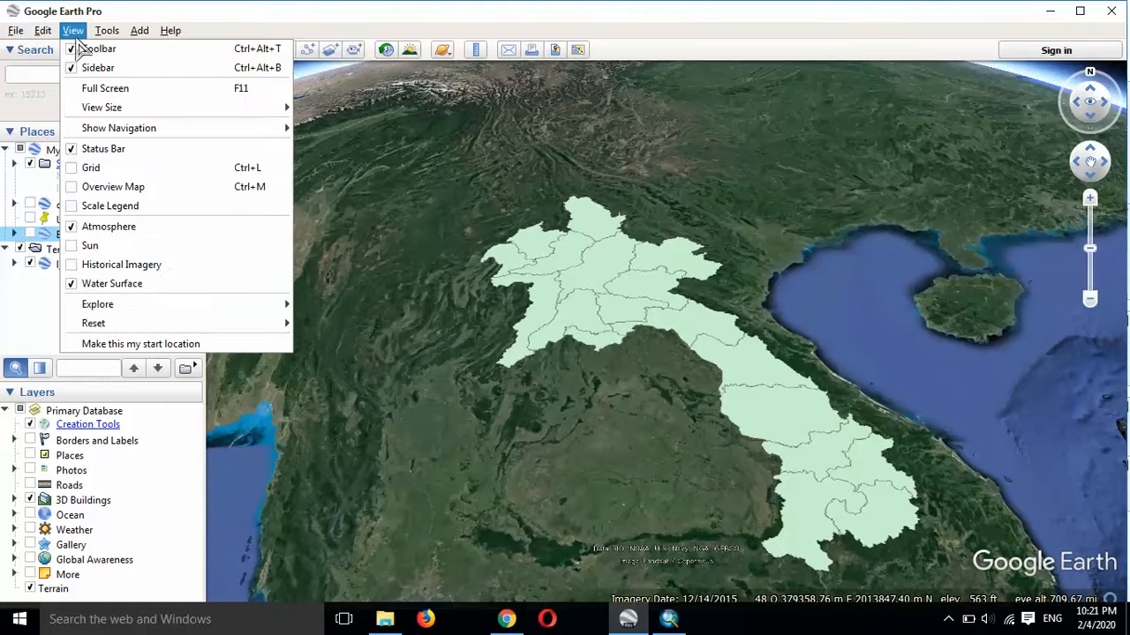
mouse_move(254, 334)
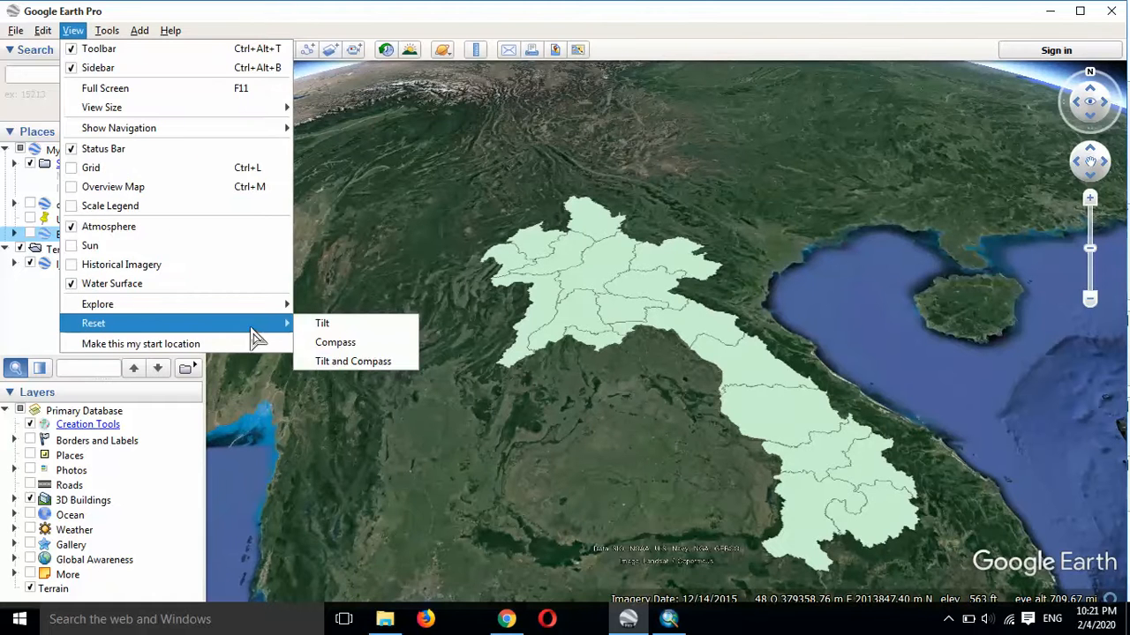
click(344, 361)
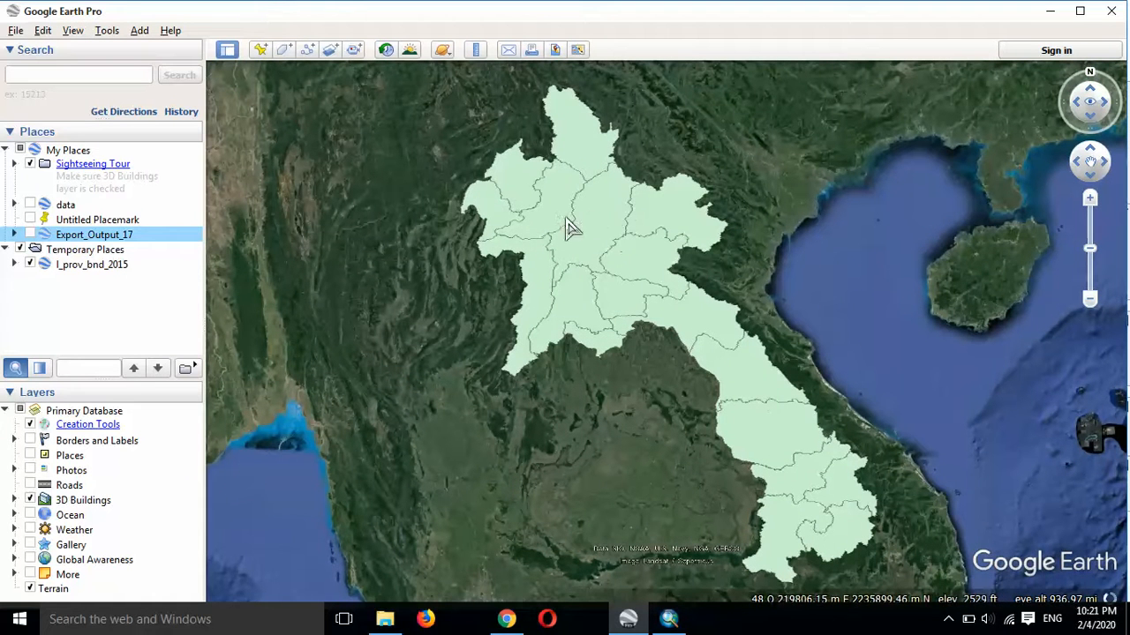
Step: Set the area style of the l_prov_bnd_2015 folder to Outlined in its properties
right_click(76, 264)
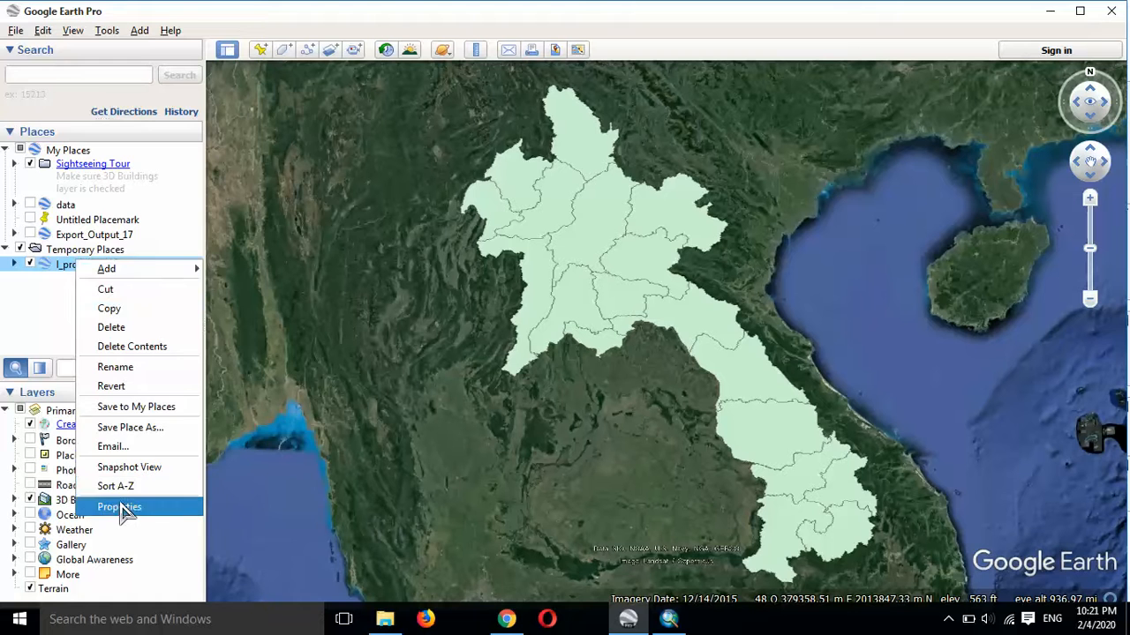
click(122, 508)
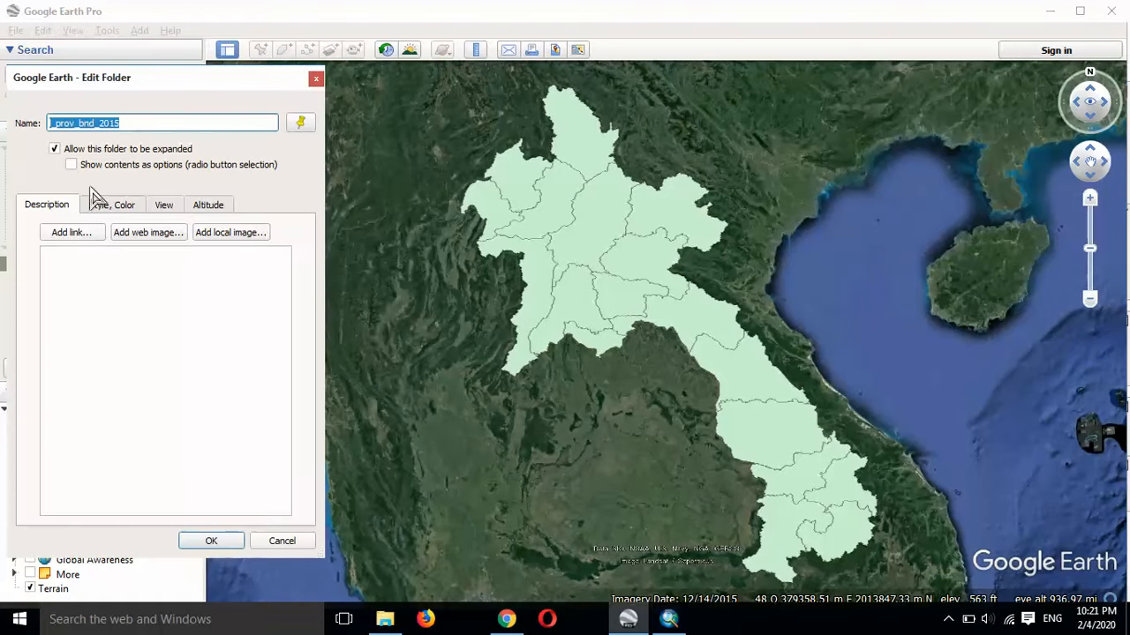
click(99, 208)
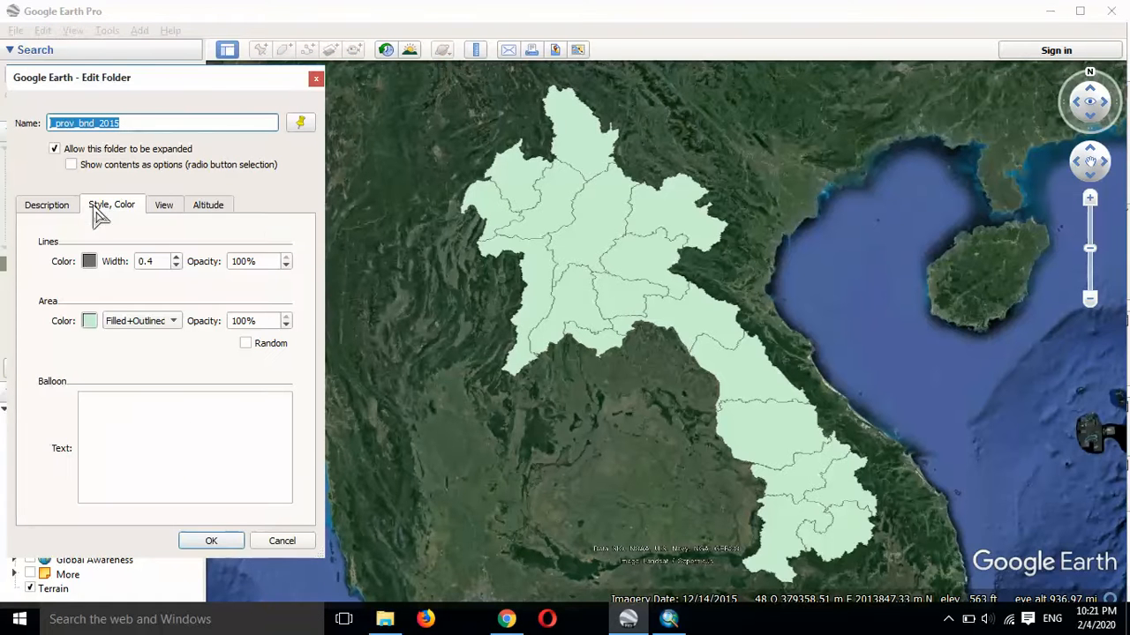
click(136, 321)
click(141, 302)
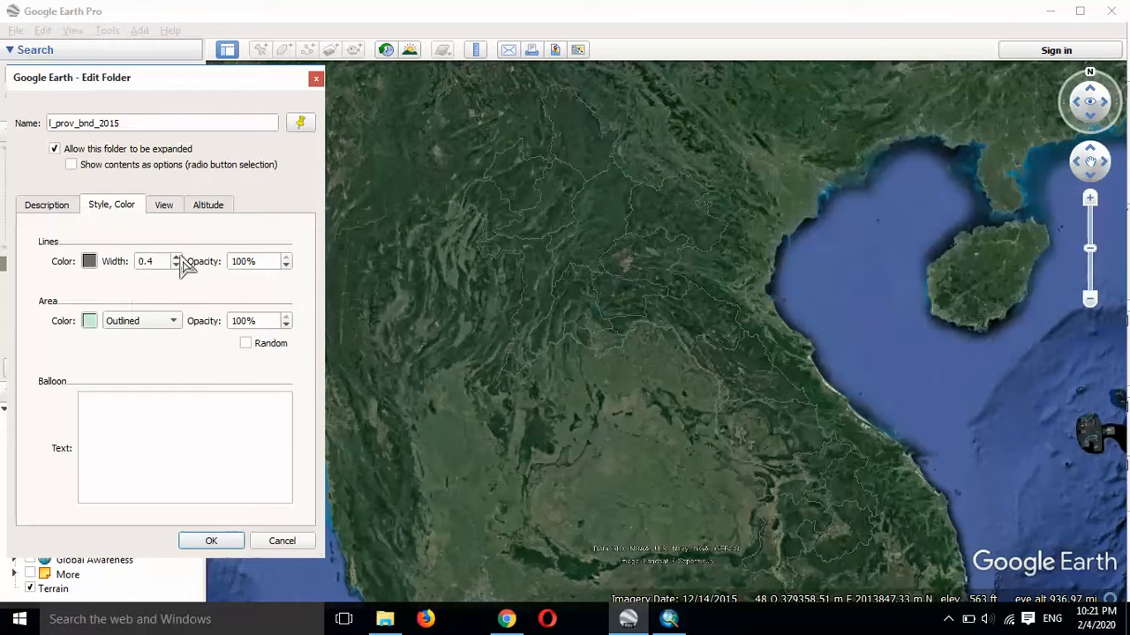
Step: Set the province boundary lines to red (#ff0000) with a width of 2.2 and apply the folder style
click(175, 261)
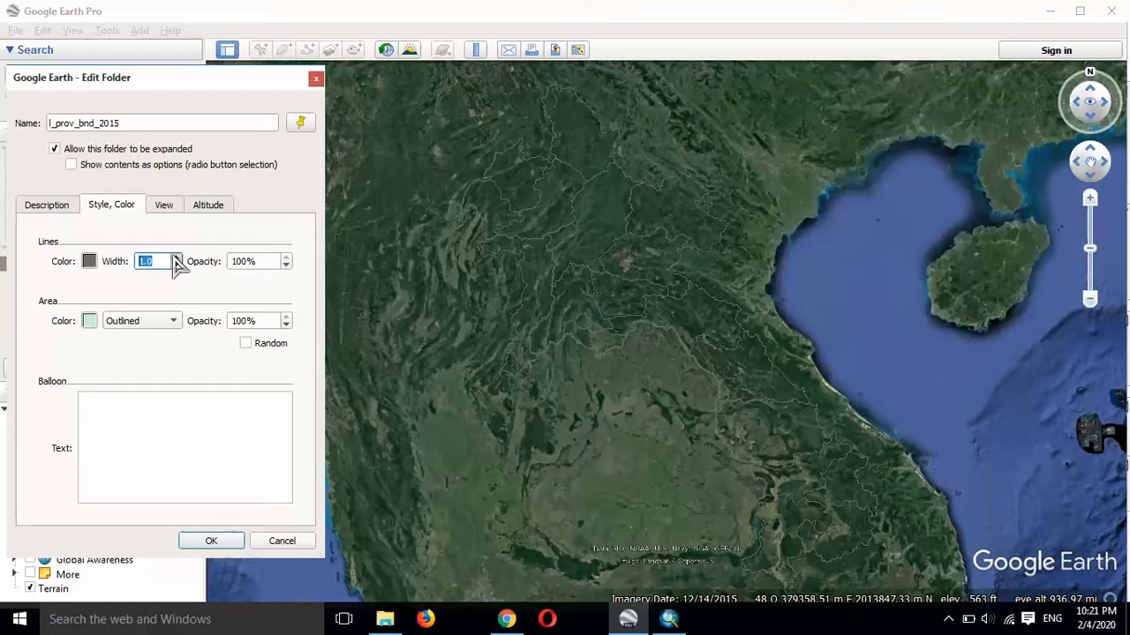
click(175, 261)
click(175, 261)
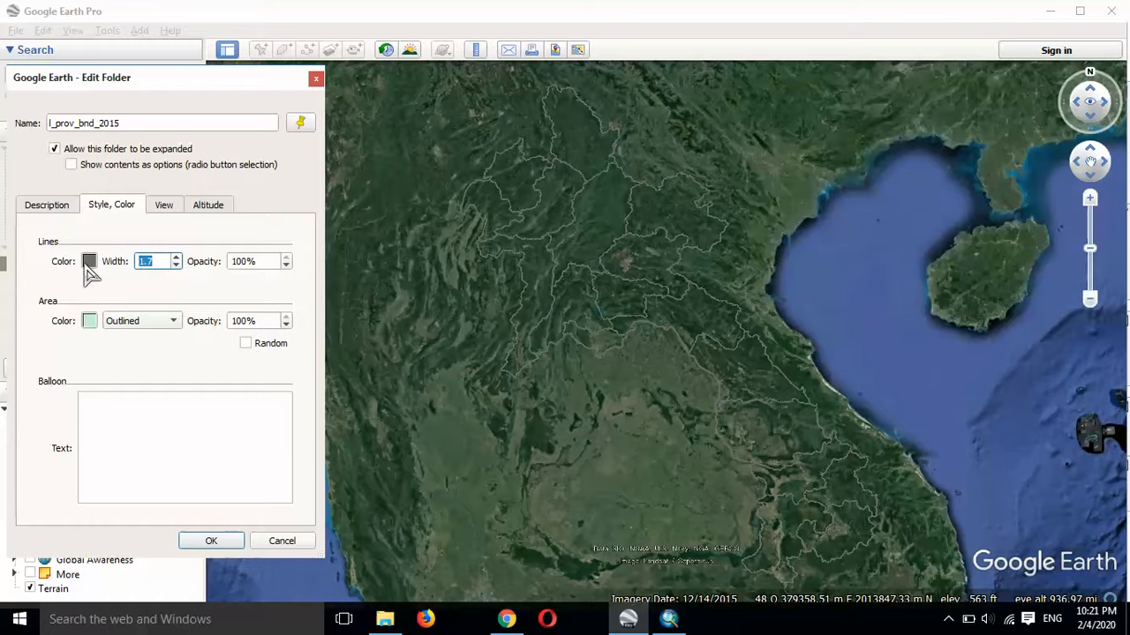
click(89, 263)
click(54, 237)
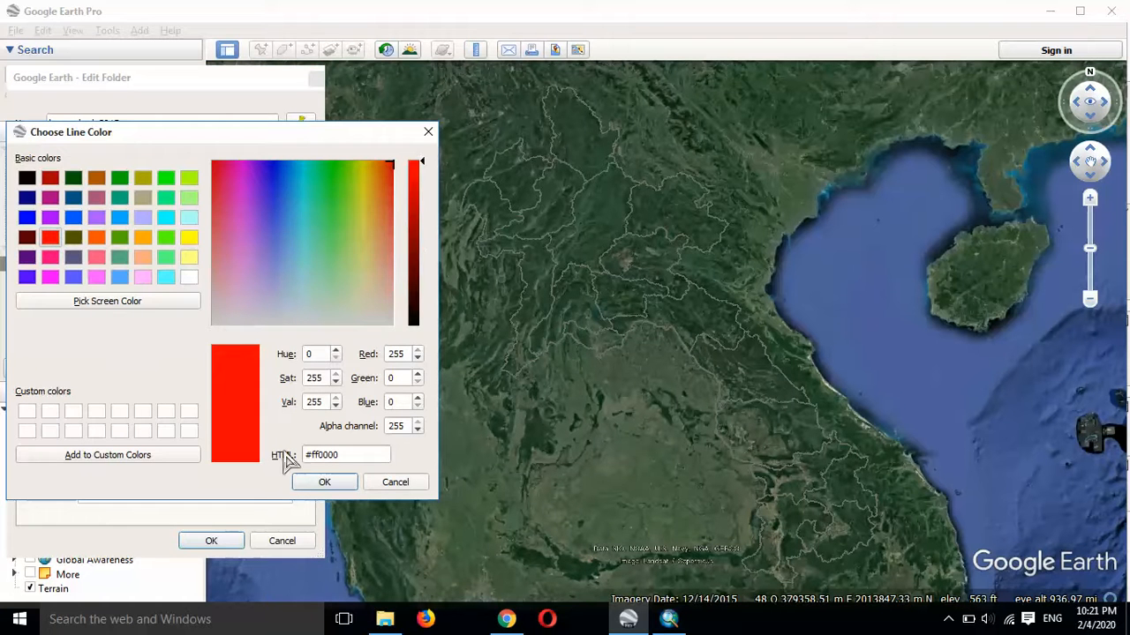
click(323, 482)
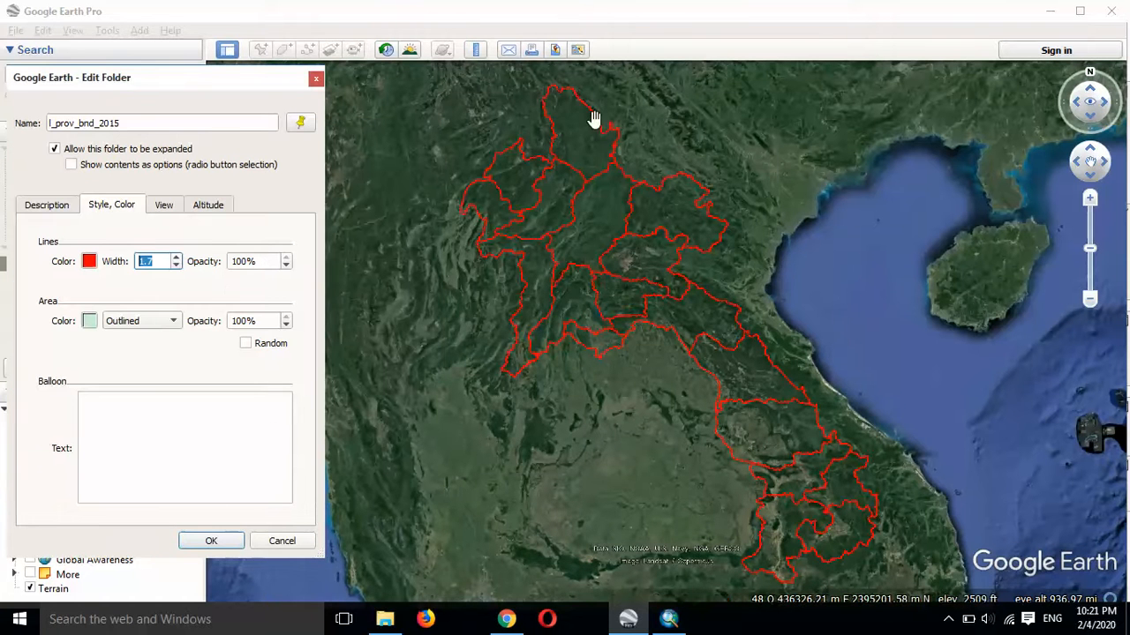
click(175, 257)
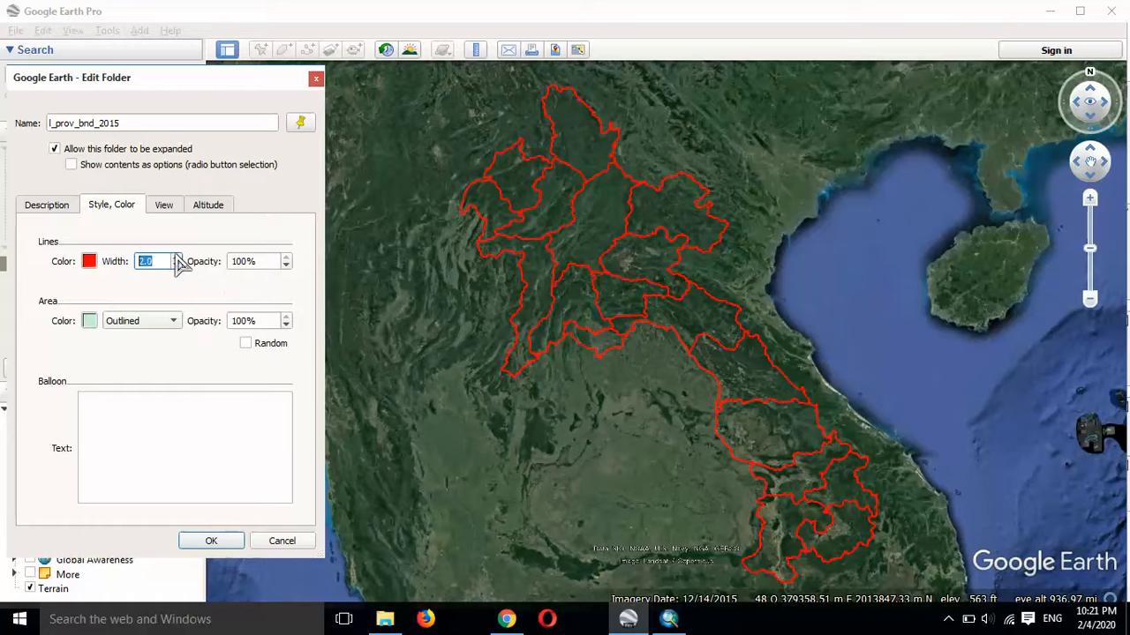
click(211, 540)
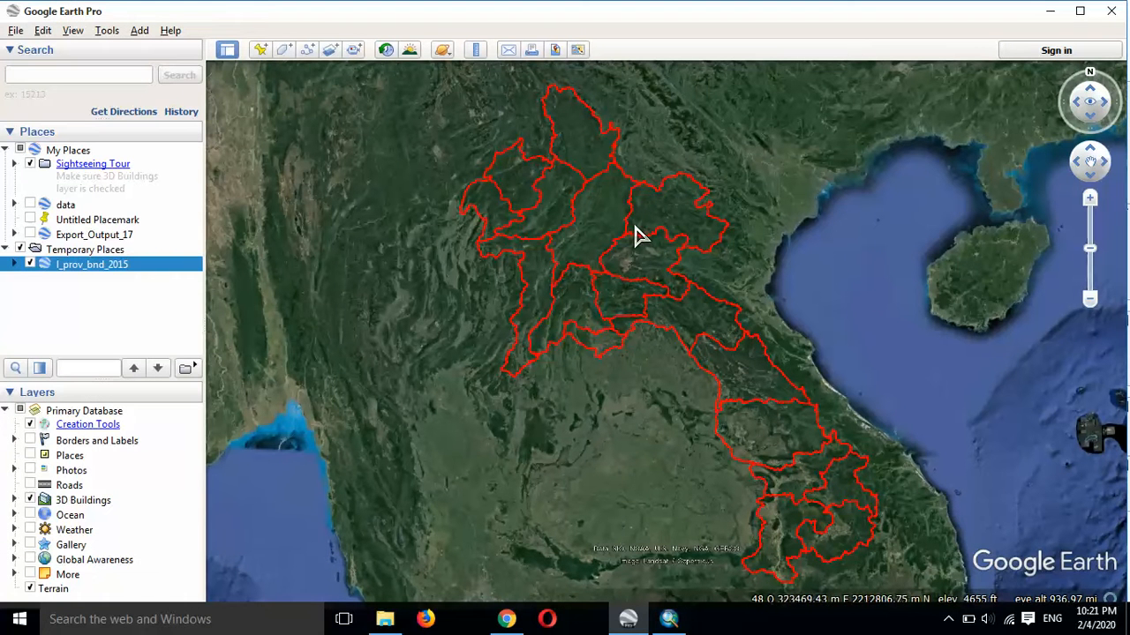